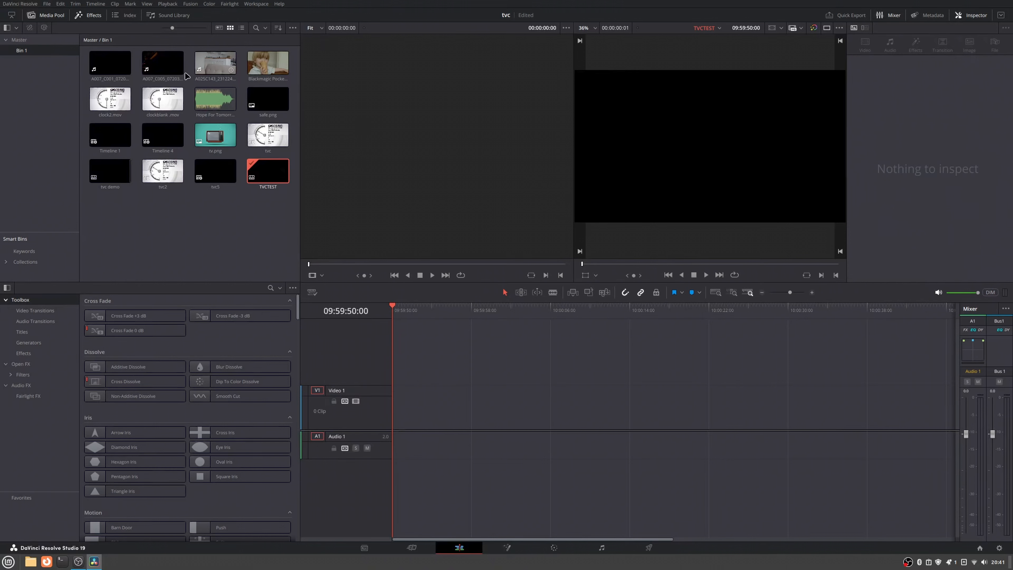
# Step: Place the A007_C005 R3D clip on Video 1 from about 09:59:59, unlink its audio and delete that audio
pyautogui.click(165, 66)
pyautogui.moveTo(165, 66); pyautogui.dragTo(484, 419)
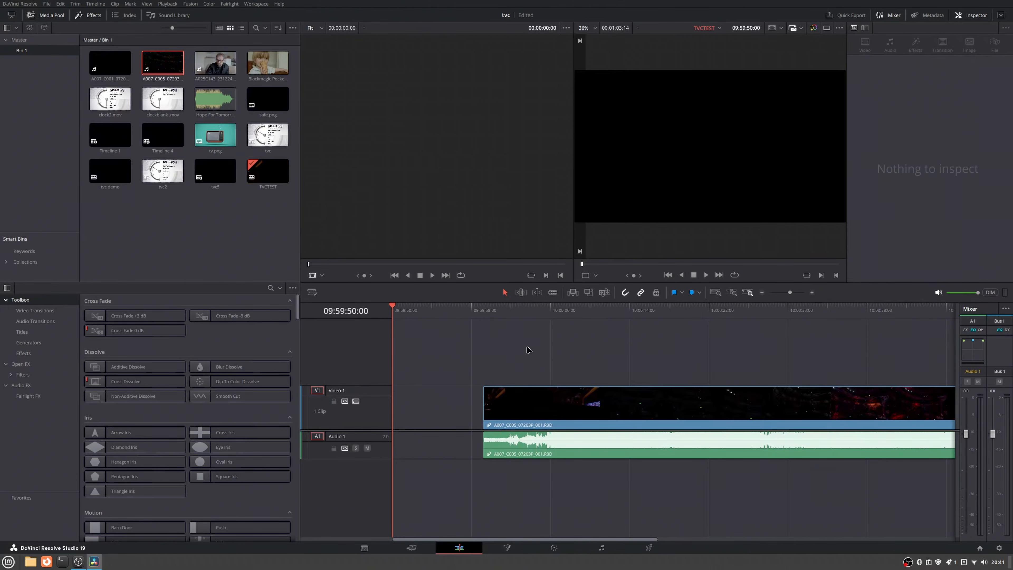
pyautogui.click(509, 315)
pyautogui.rightClick(539, 444)
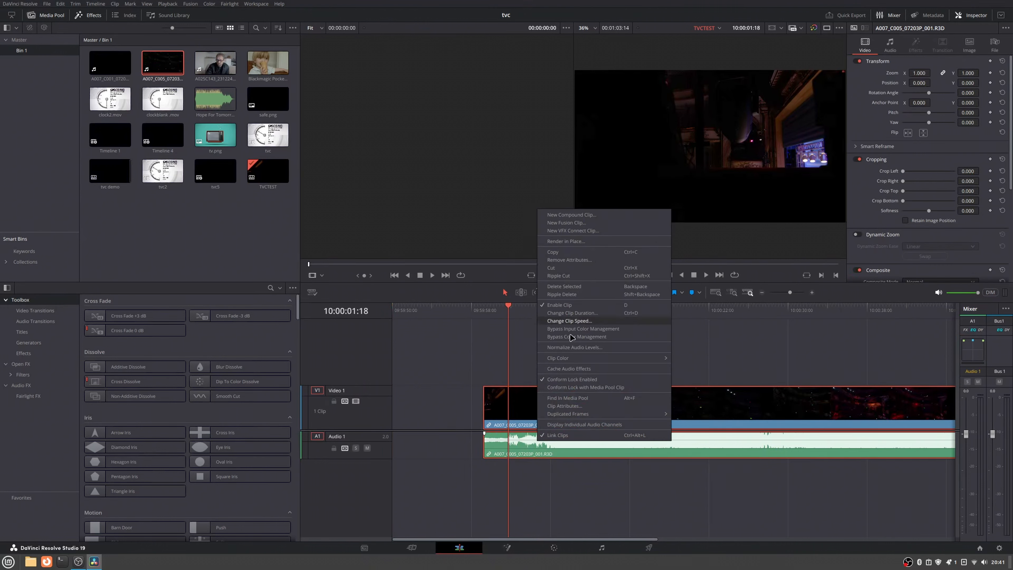
pyautogui.click(558, 435)
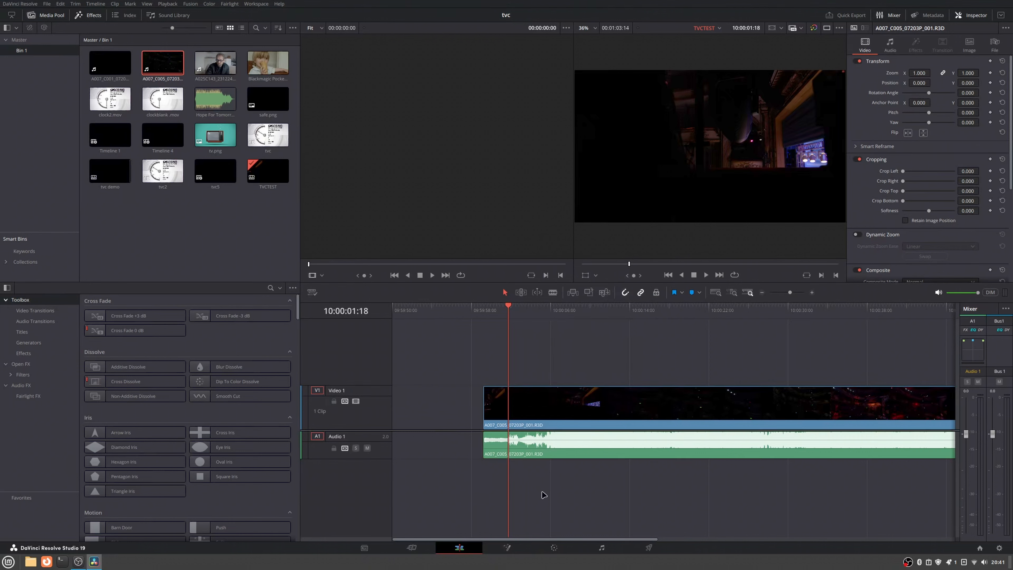
pyautogui.click(549, 453)
pyautogui.press('Delete')
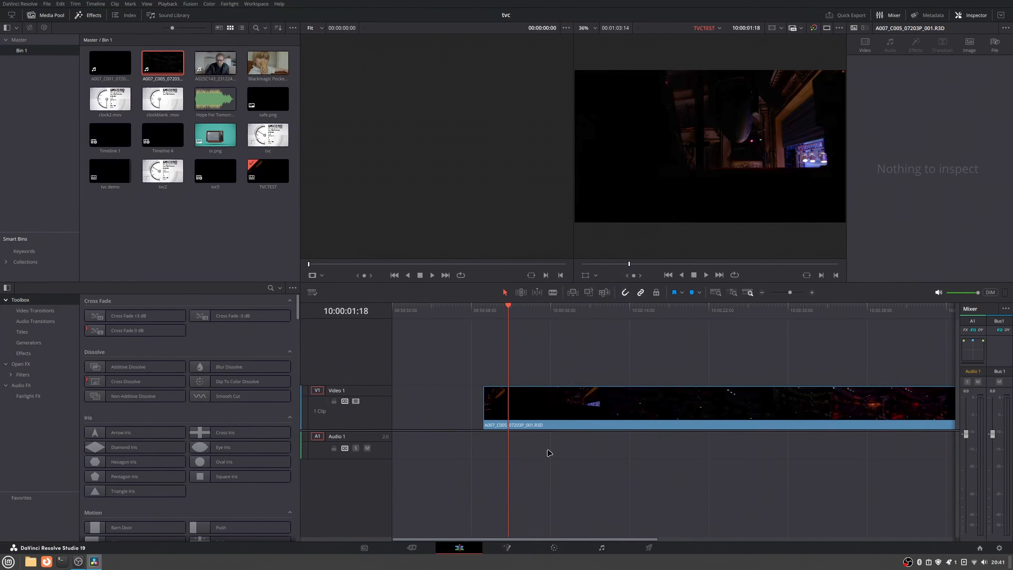
# Step: Stack the A025C143 CRM clip on Video 2 above the R3D clip, unlink its audio and delete that audio
pyautogui.moveTo(224, 63); pyautogui.dragTo(485, 367)
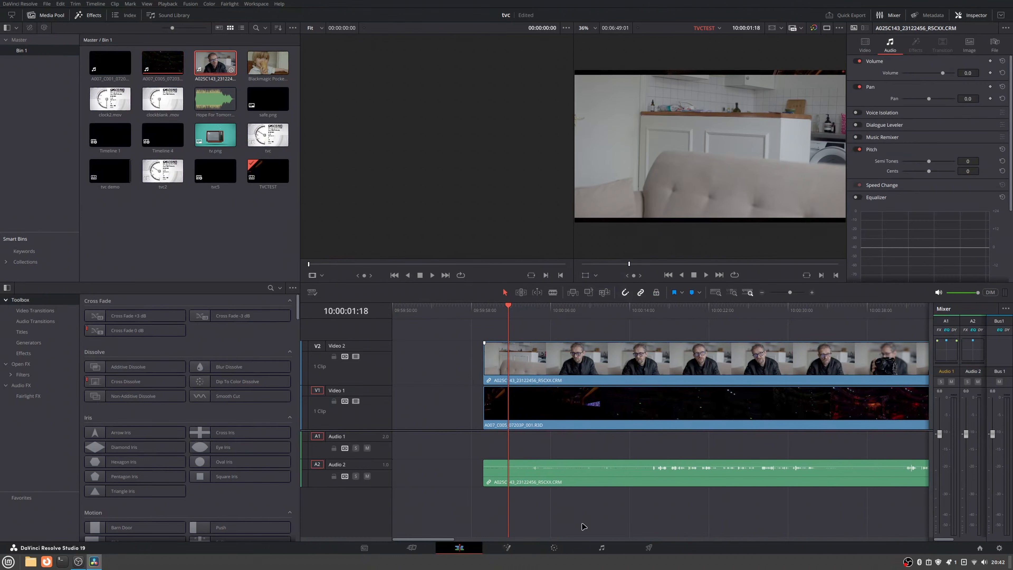
pyautogui.click(587, 479)
pyautogui.rightClick(589, 481)
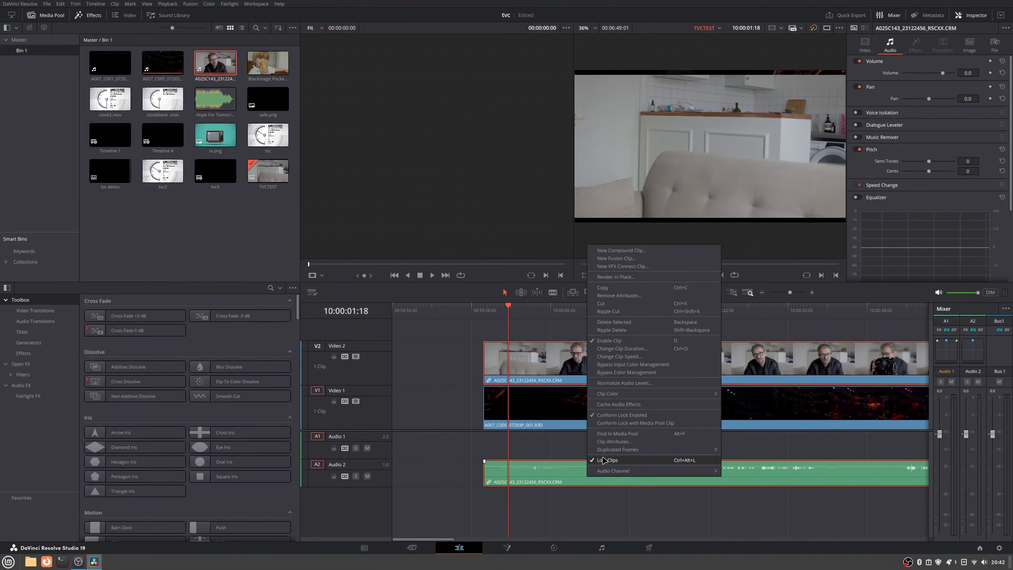
pyautogui.click(603, 460)
pyautogui.click(597, 474)
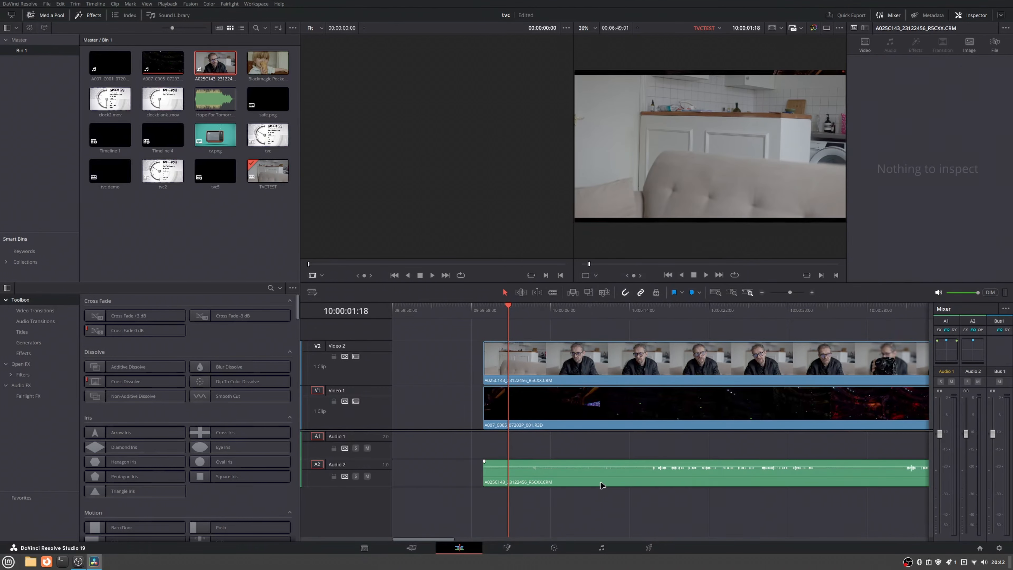
pyautogui.press('Delete')
# Step: Add the Blackmagic Pocket Cinema Camera DNG clip on a third video track, aligned with the start of the other clips
pyautogui.doubleClick(268, 63)
pyautogui.moveTo(308, 135); pyautogui.dragTo(541, 328)
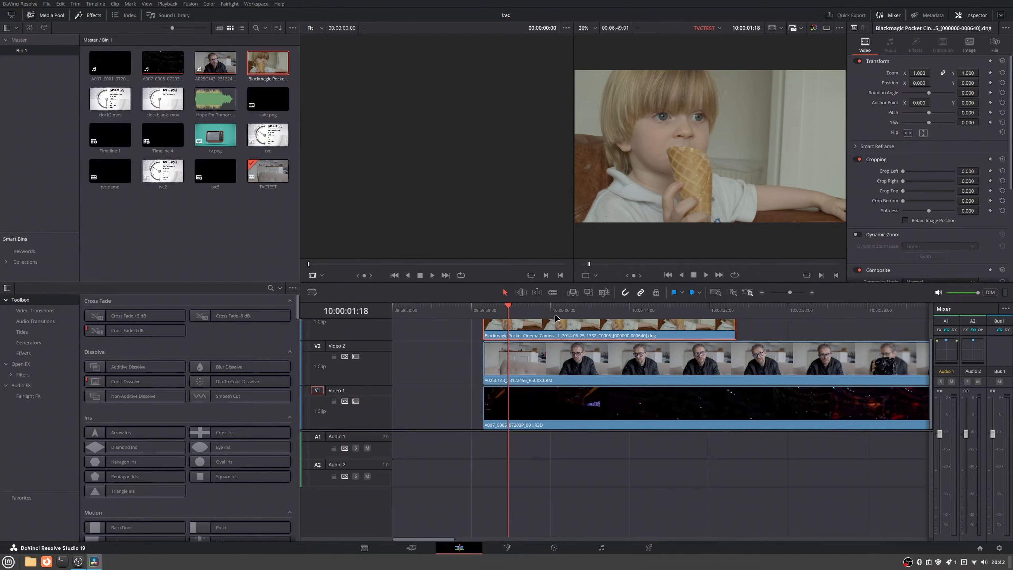
# Step: Review the project's master and color management settings down to Broadcast Safe, leaving them unchanged
pyautogui.click(999, 547)
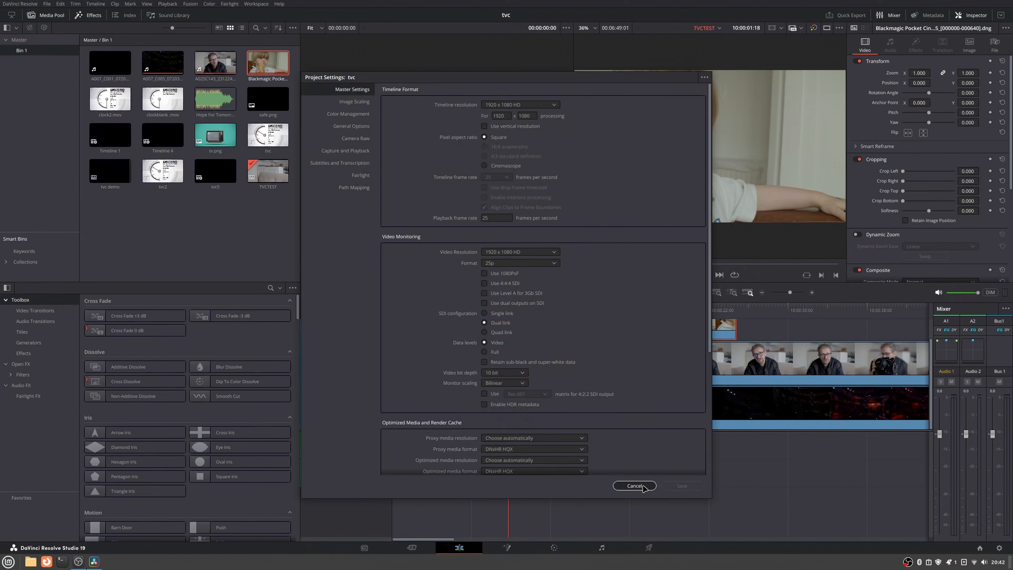
pyautogui.click(348, 115)
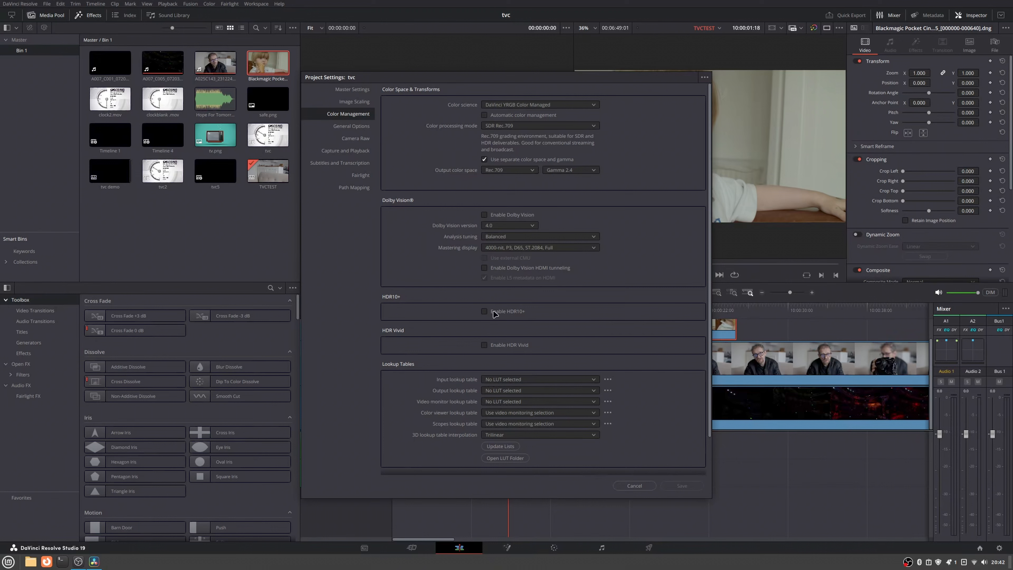
pyautogui.scroll(-1, 587, 355)
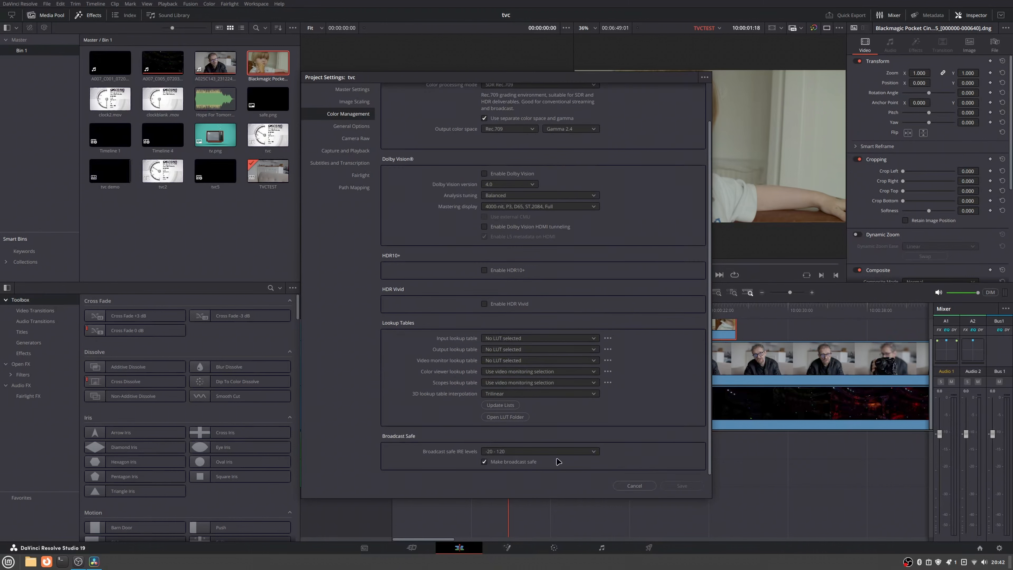
pyautogui.click(635, 485)
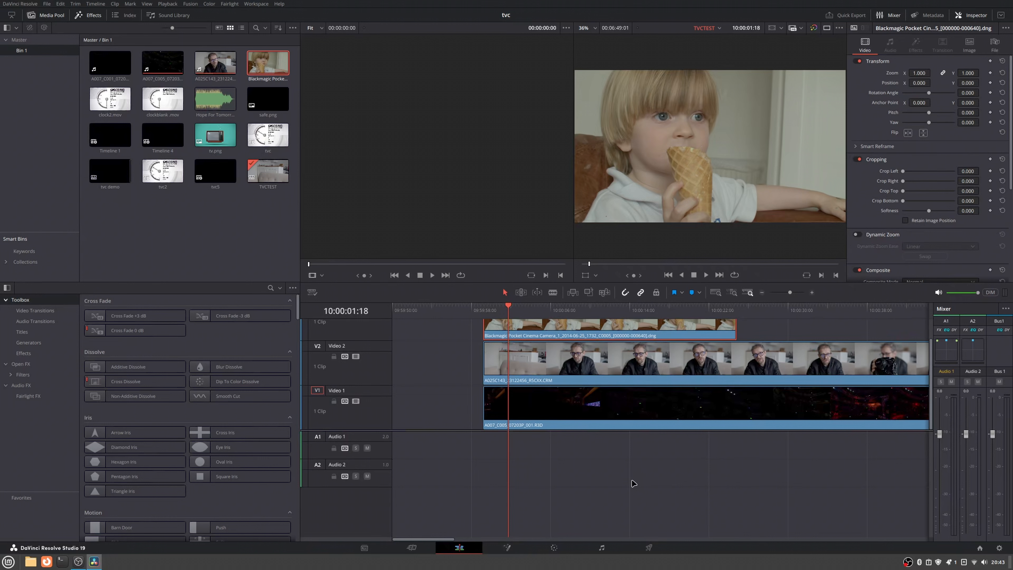
# Step: Set the opacity of the Video 2 clip to 45.04 and the top DNG clip to 19.85, and play the composite
pyautogui.click(497, 310)
pyautogui.click(516, 310)
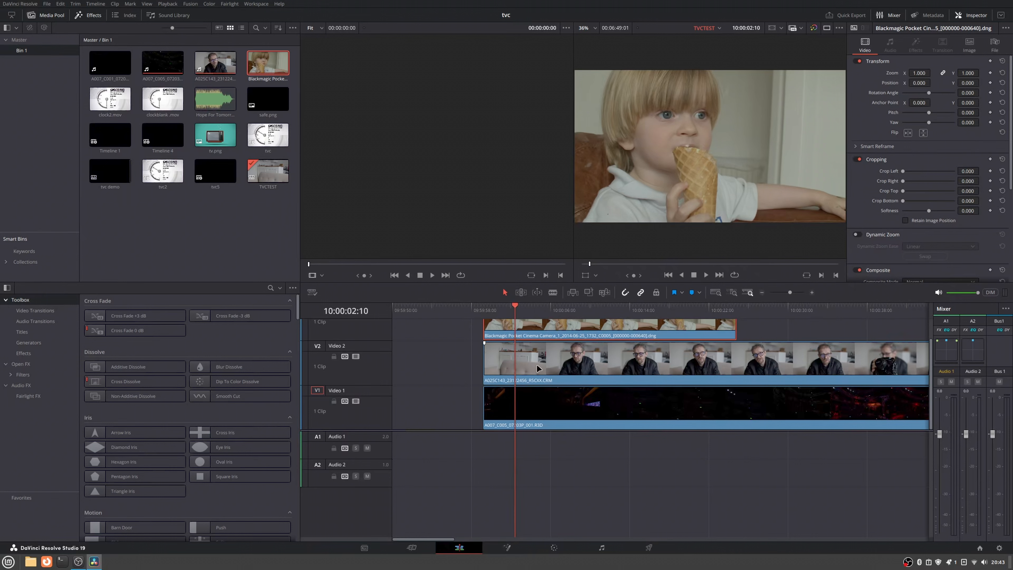
pyautogui.click(547, 404)
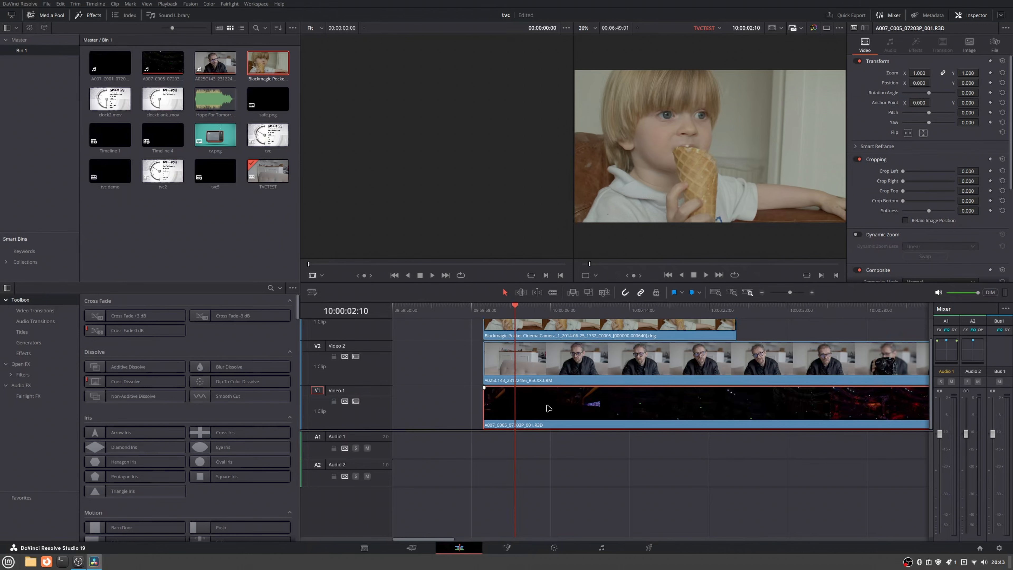
pyautogui.click(549, 373)
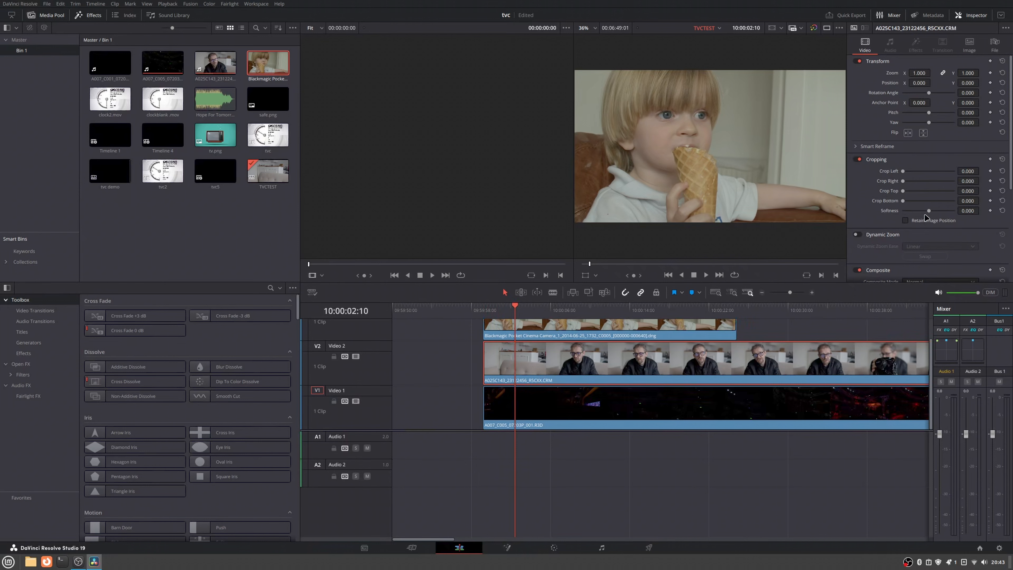
pyautogui.scroll(-4, 925, 194)
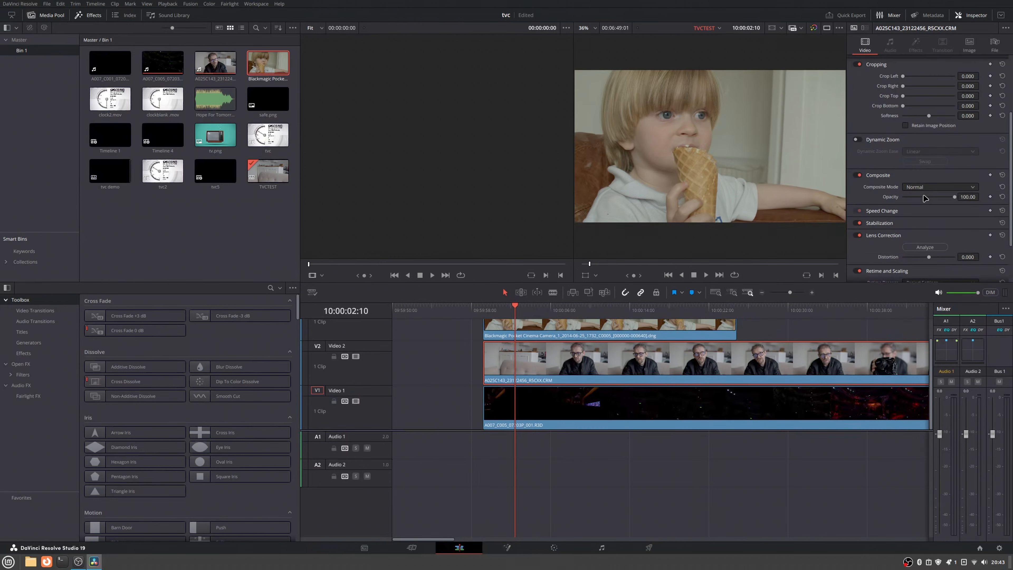
pyautogui.click(926, 197)
pyautogui.click(657, 335)
pyautogui.click(913, 197)
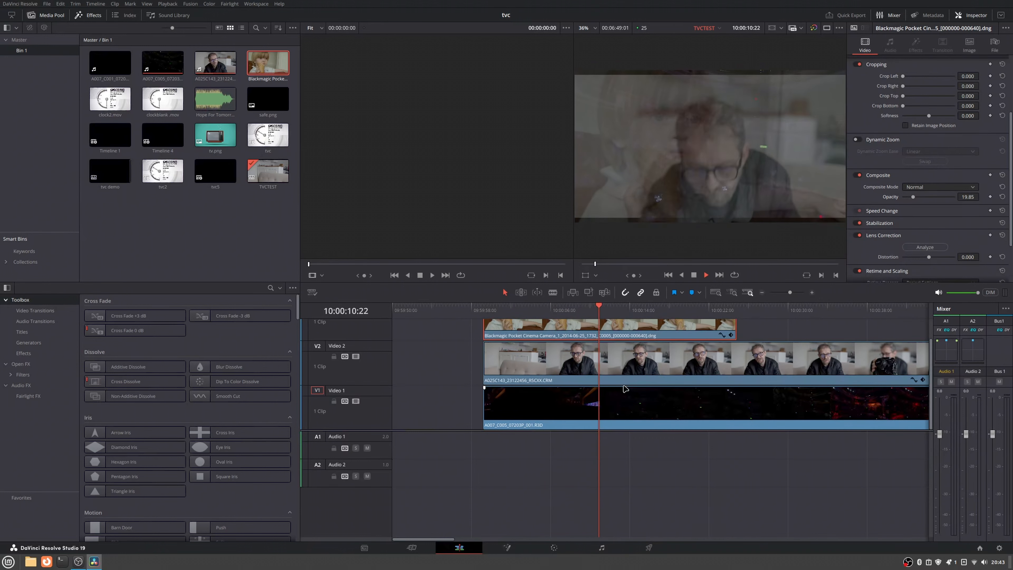
pyautogui.press('space')
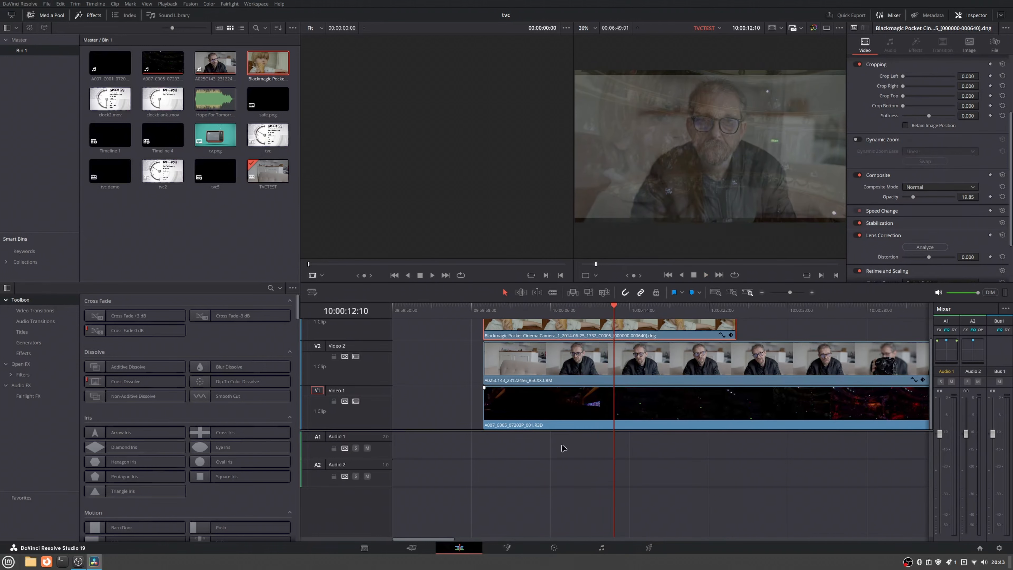
# Step: On the Color page, apply spatial noise reduction with luma and chroma thresholds of 35.6 on the RED clip and 50.6 on Canon RAW
pyautogui.click(552, 548)
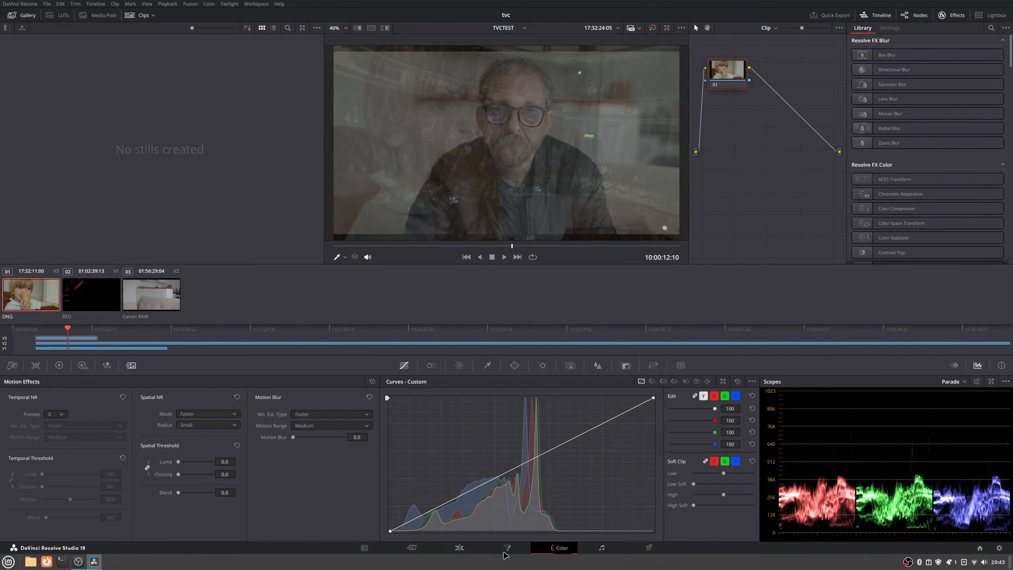
pyautogui.click(459, 549)
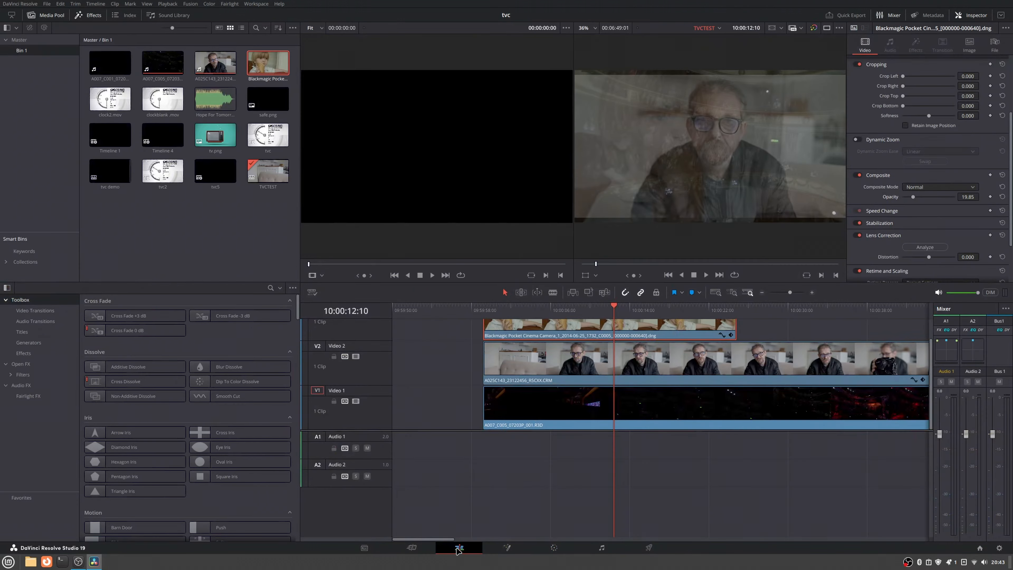
pyautogui.click(556, 548)
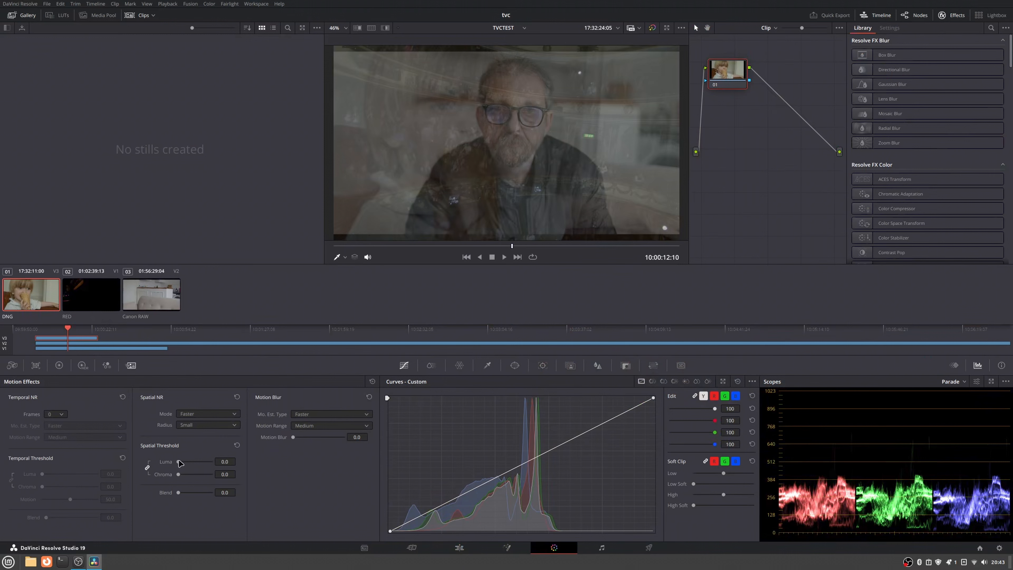
pyautogui.click(93, 296)
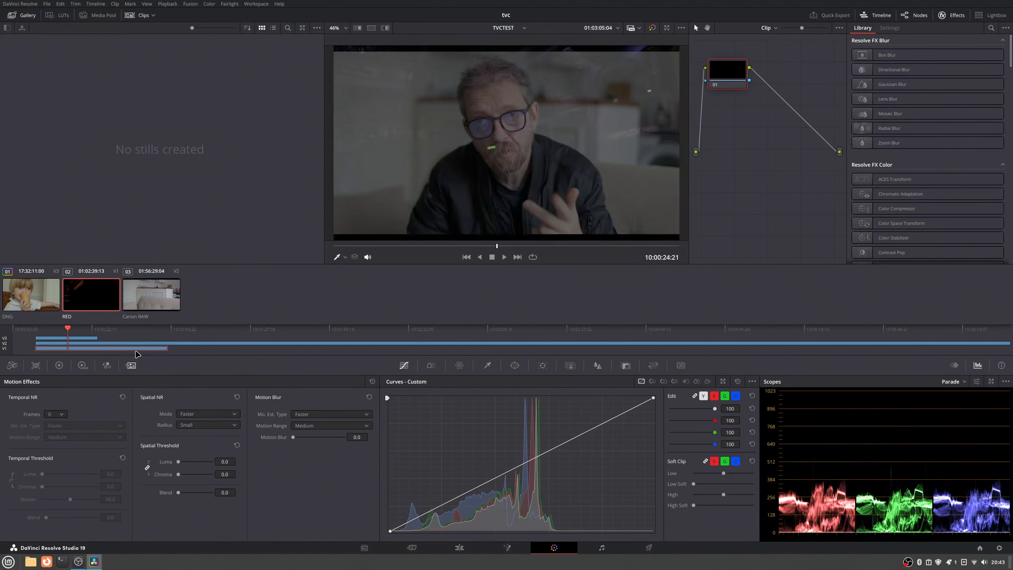
pyautogui.press('Down')
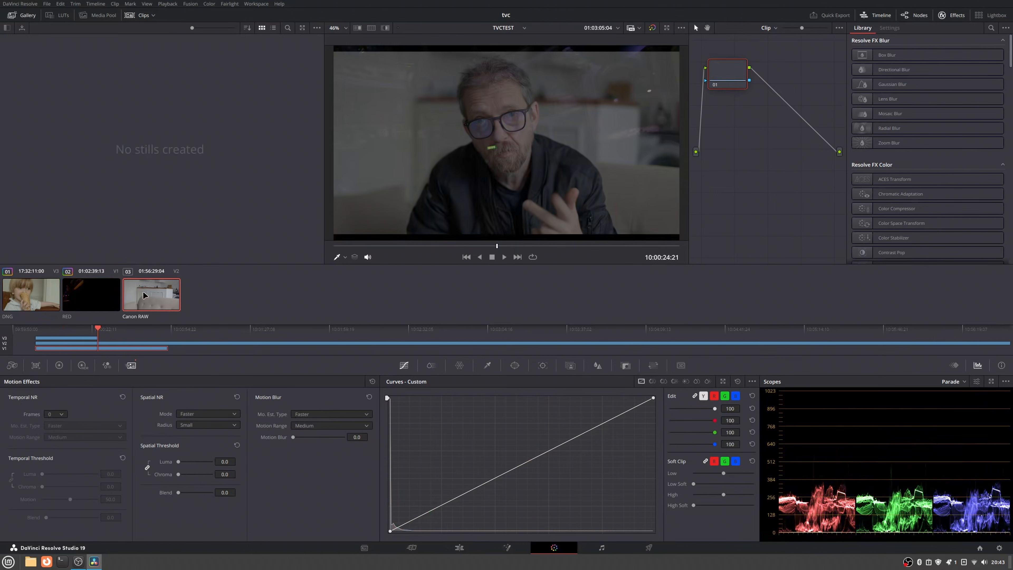
pyautogui.moveTo(179, 462); pyautogui.dragTo(196, 462)
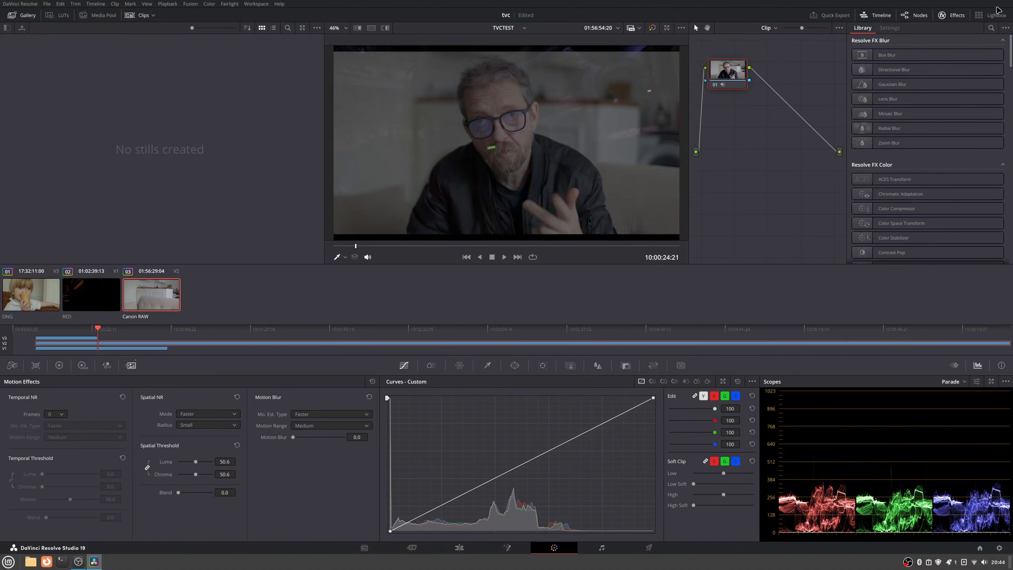
# Step: Find the Gaussian Blur effect and apply it to node 01 of both the Canon RAW and RED clips
pyautogui.click(992, 28)
pyautogui.write('bl')
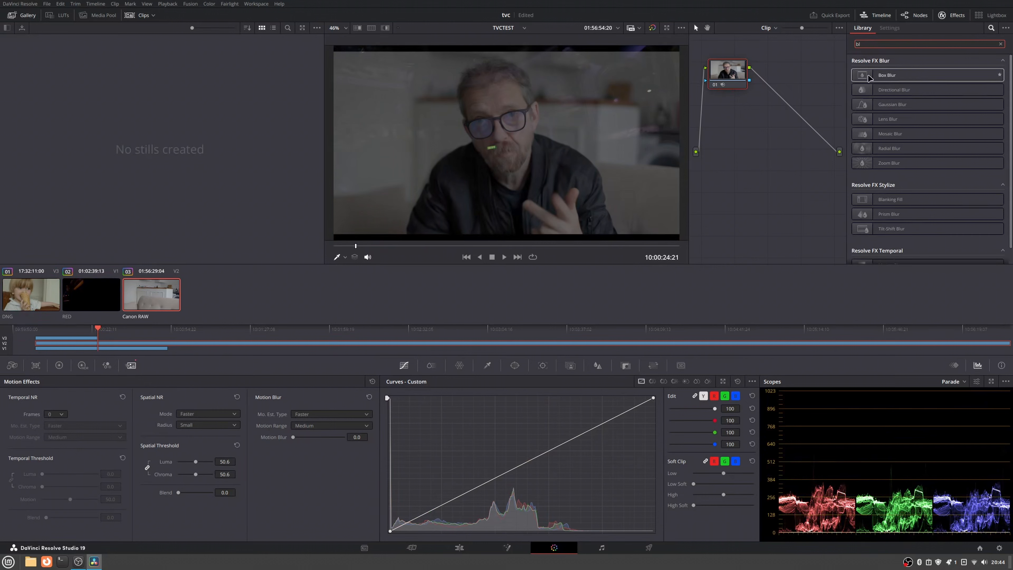
pyautogui.moveTo(892, 104); pyautogui.dragTo(727, 81)
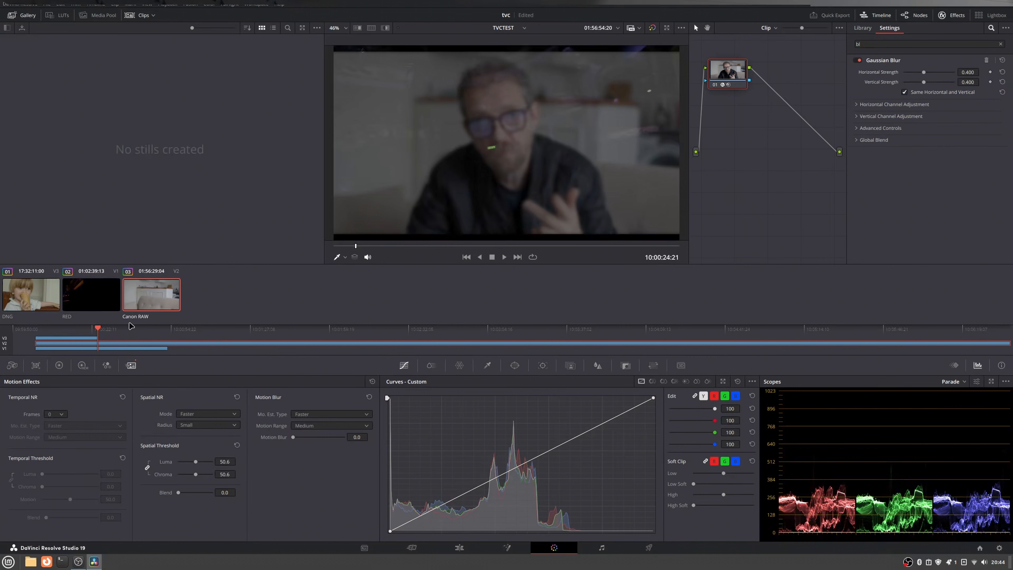
pyautogui.click(96, 310)
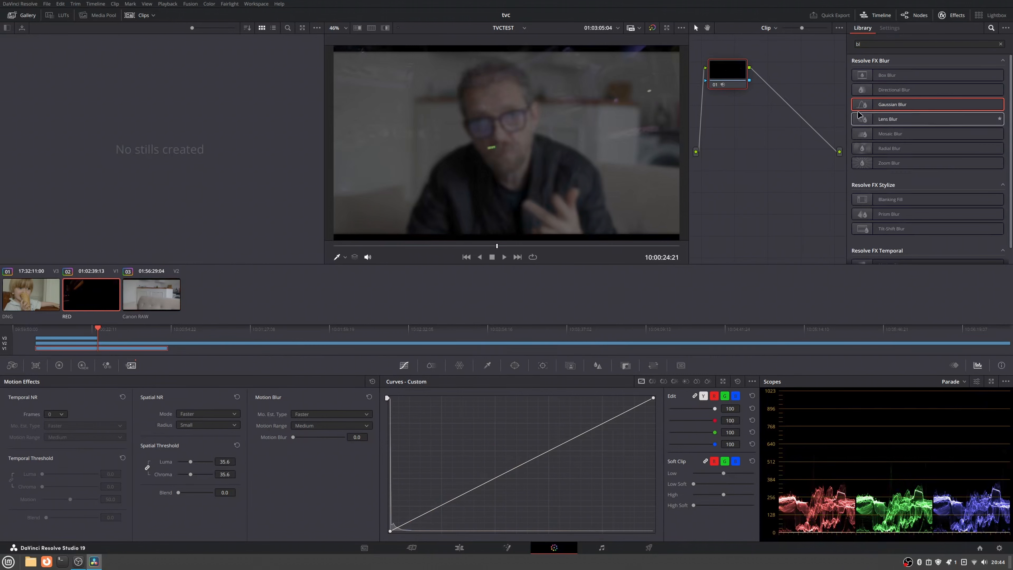
pyautogui.moveTo(893, 104); pyautogui.dragTo(713, 80)
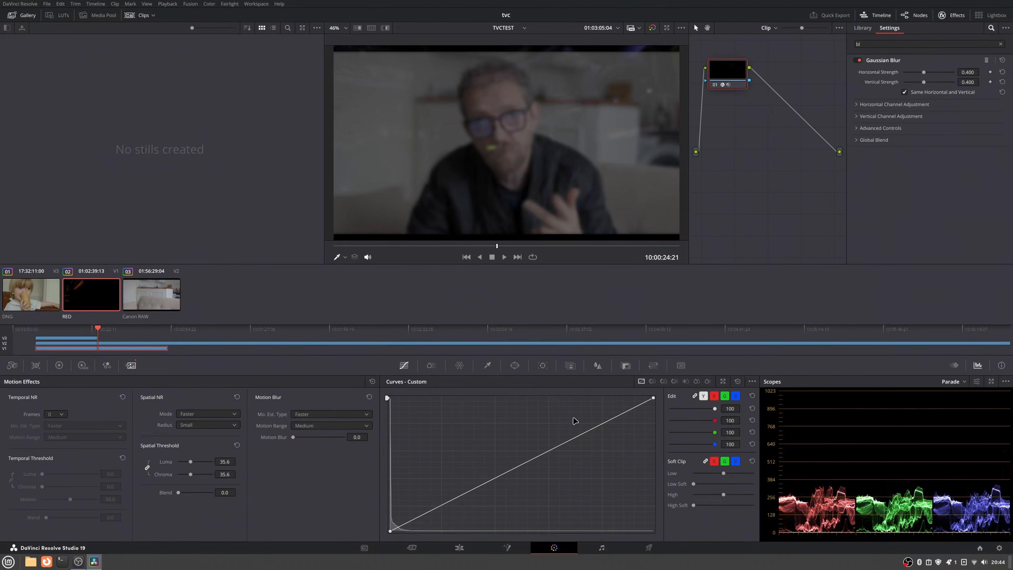
# Step: Return to the Edit page and play the stacked, blurred clips from just before their start to check playback
pyautogui.click(463, 550)
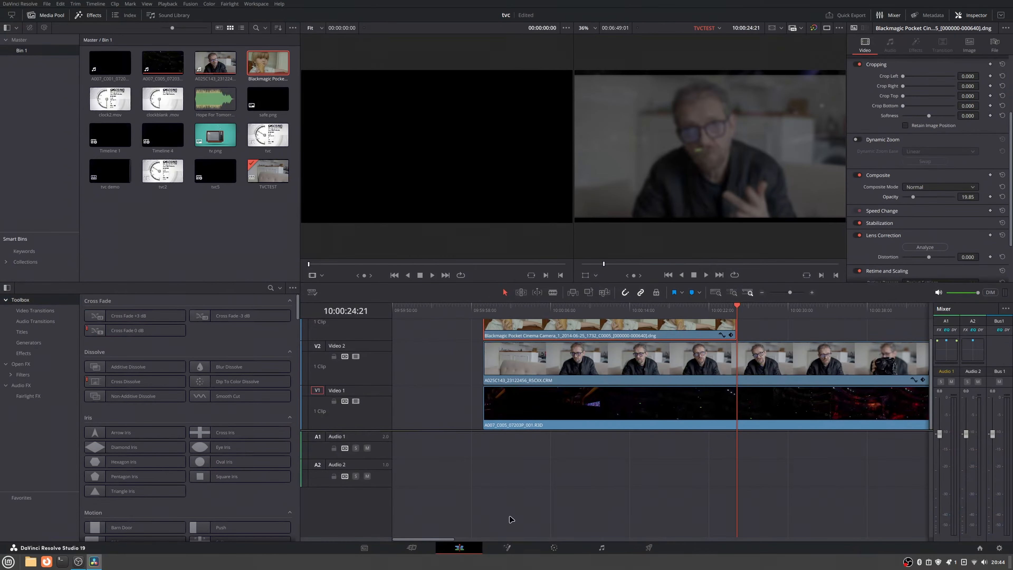
pyautogui.moveTo(498, 311); pyautogui.dragTo(475, 311)
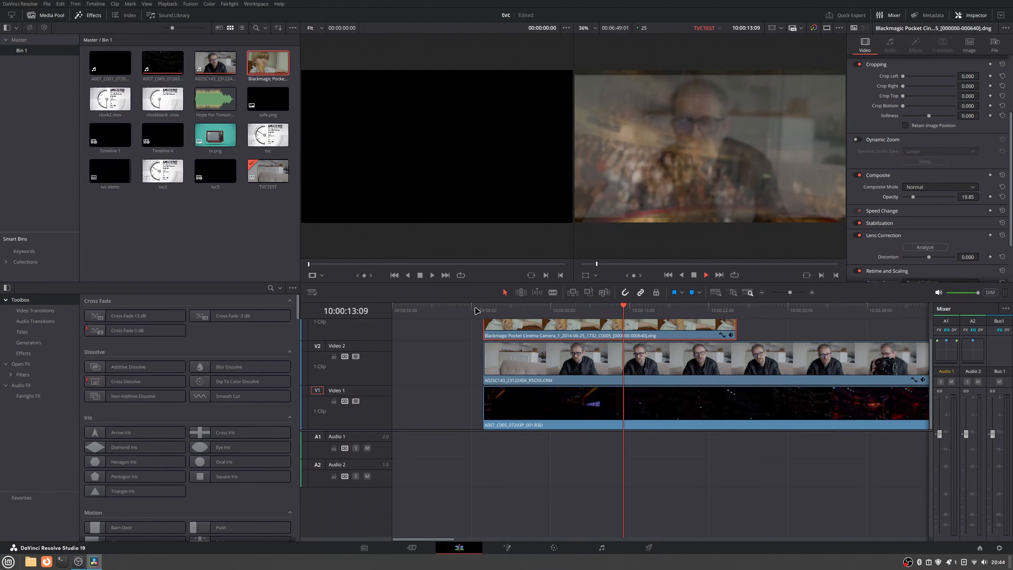
pyautogui.click(608, 377)
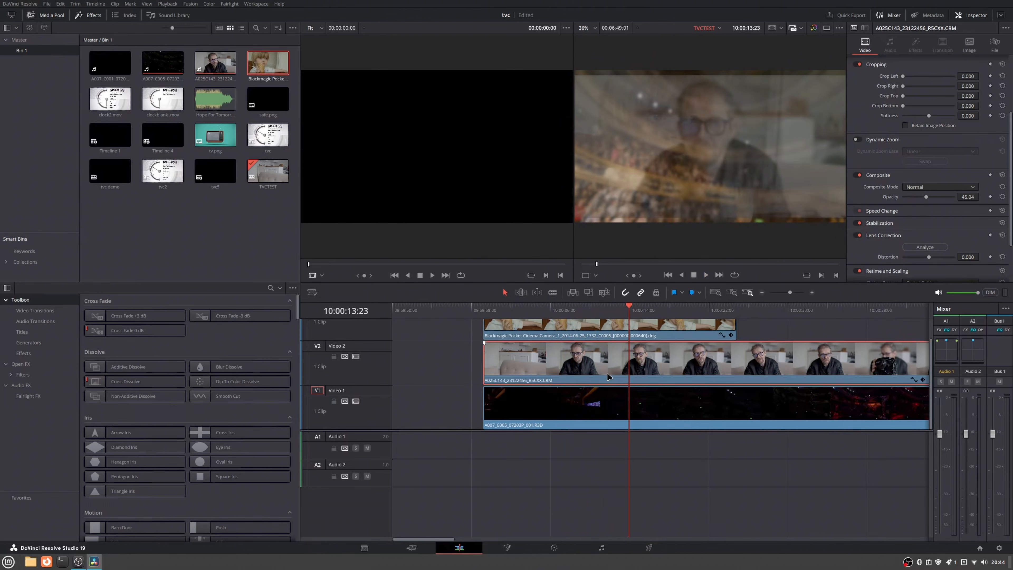
# Step: Delete the R3D clip on Video 1 and the CRM clip on Video 2 from the timeline
pyautogui.click(596, 397)
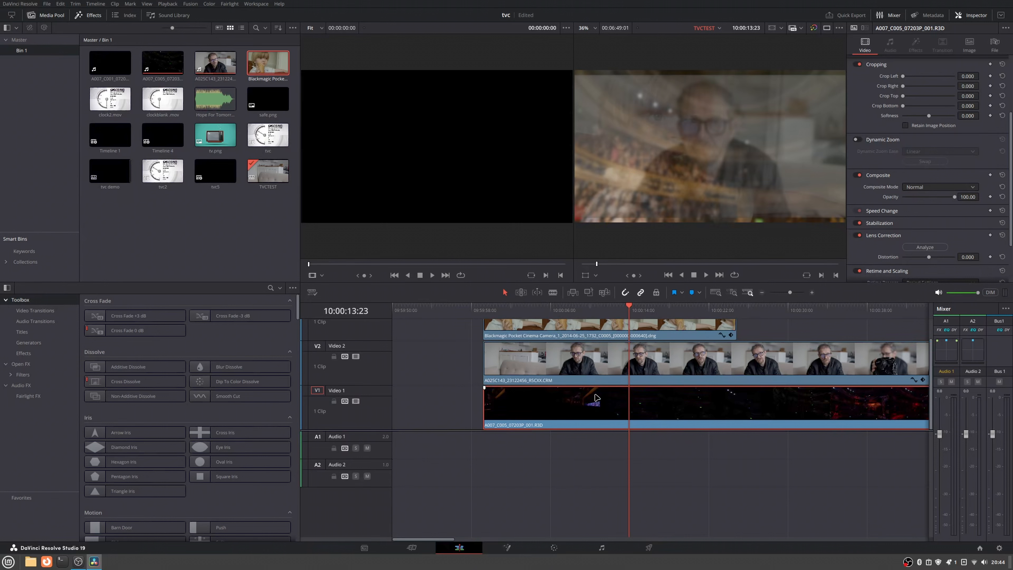
pyautogui.press('Delete')
pyautogui.click(589, 370)
pyautogui.press('Delete')
# Step: Move the DNG clip down to Video 1 and set its opacity to 100
pyautogui.click(583, 335)
pyautogui.moveTo(590, 376); pyautogui.dragTo(604, 411)
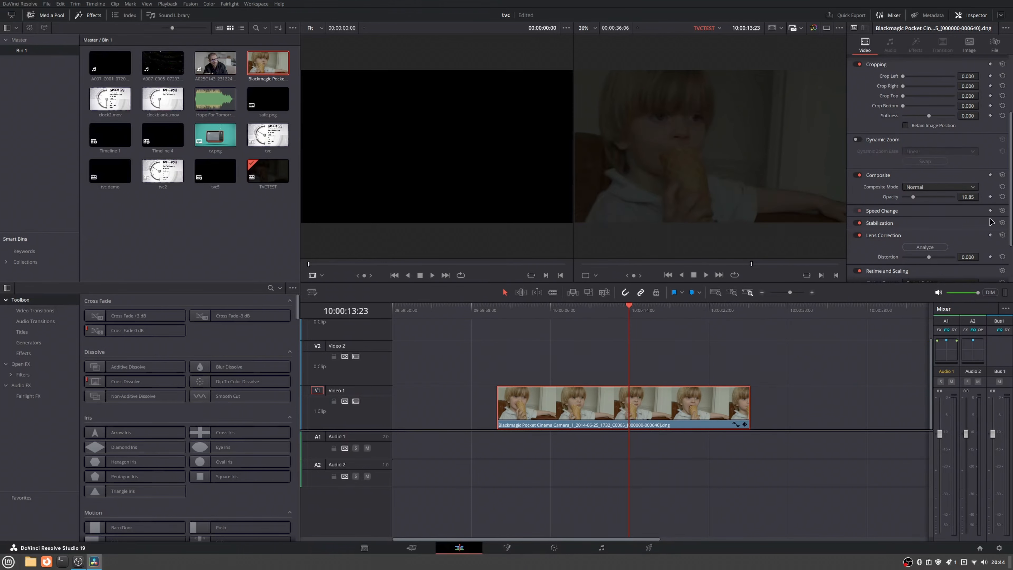
pyautogui.moveTo(914, 199); pyautogui.dragTo(958, 199)
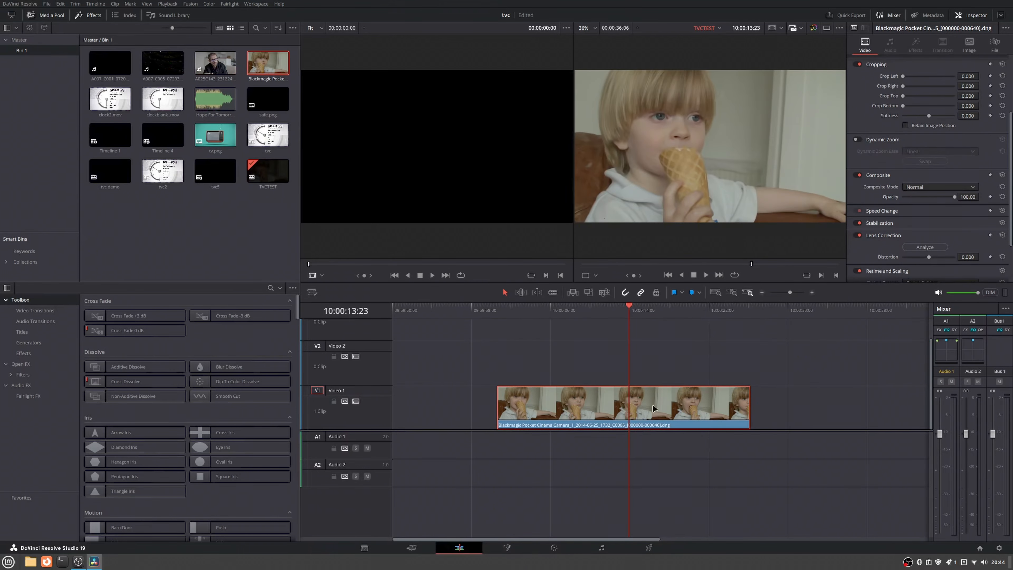
# Step: Switch to the Color page and reset the grade of node 01 on the DNG clip
pyautogui.click(557, 549)
pyautogui.rightClick(735, 81)
pyautogui.click(760, 84)
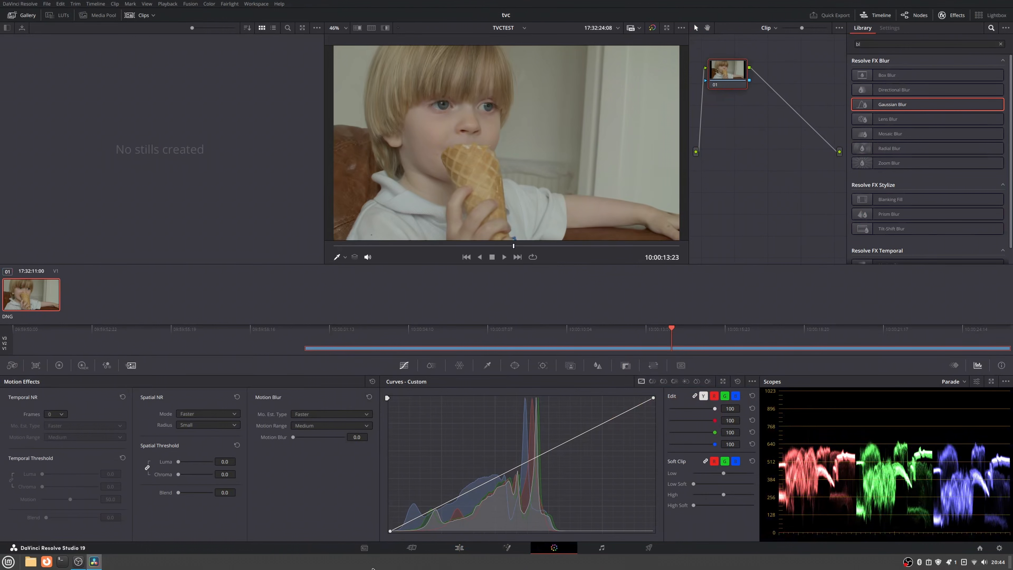
# Step: Return to the Edit page and shift the DNG clip to a later position on Video 1
pyautogui.click(460, 548)
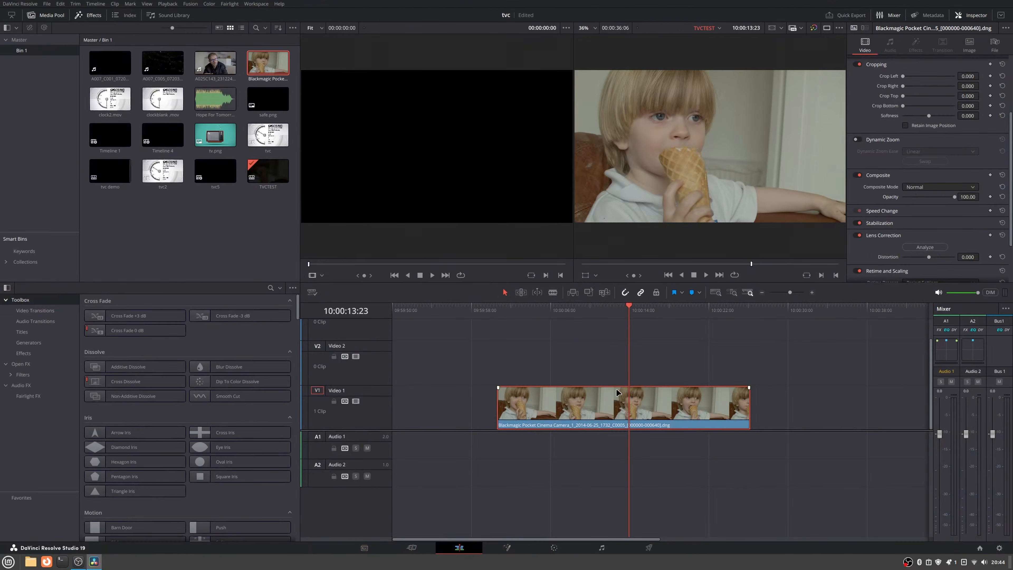
pyautogui.moveTo(572, 402); pyautogui.dragTo(682, 402)
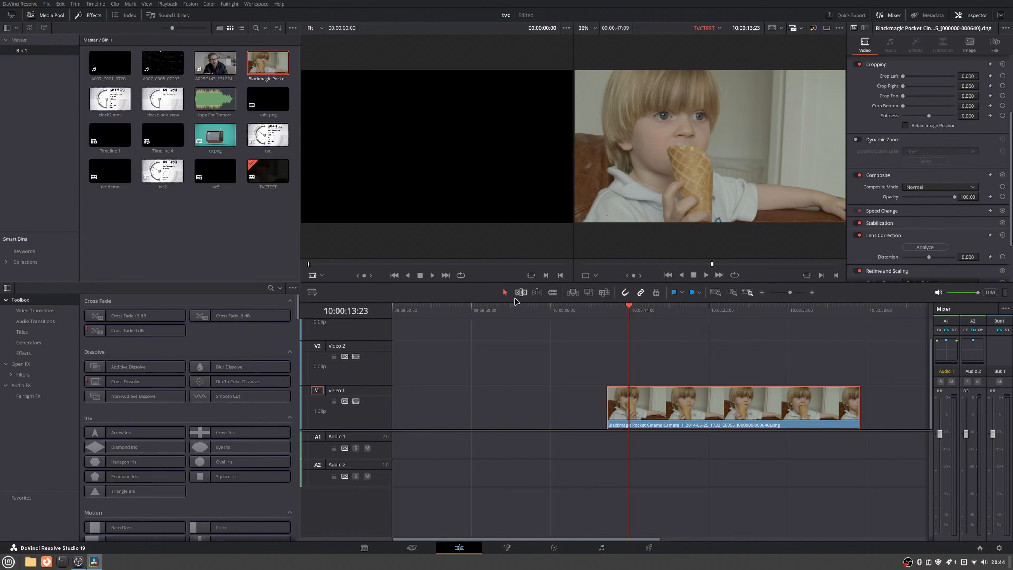
# Step: Park the playhead at 09:59:50:00 and show the floating timecode window, placing it above the source viewer
pyautogui.moveTo(514, 314); pyautogui.dragTo(372, 316)
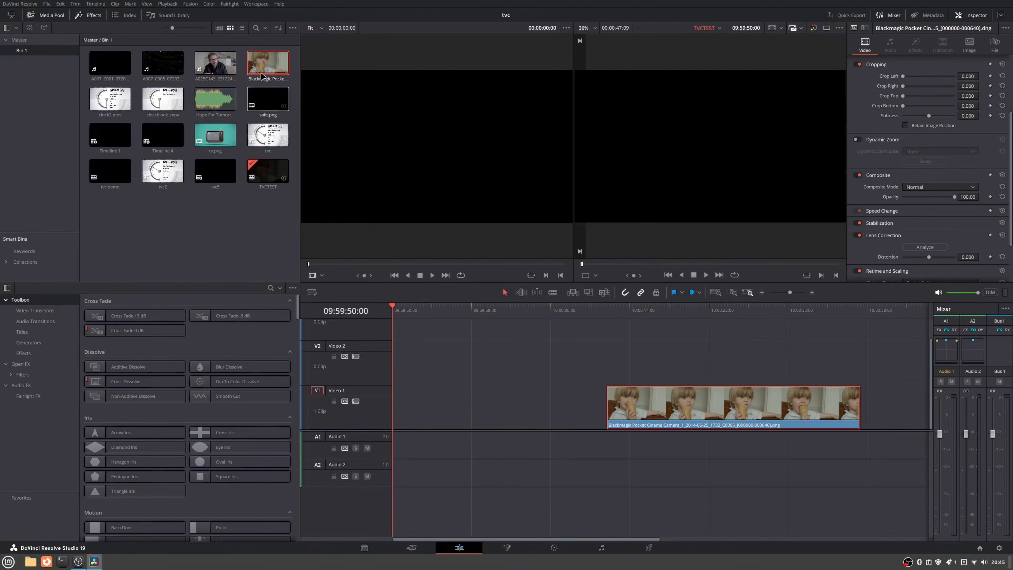
pyautogui.click(253, 5)
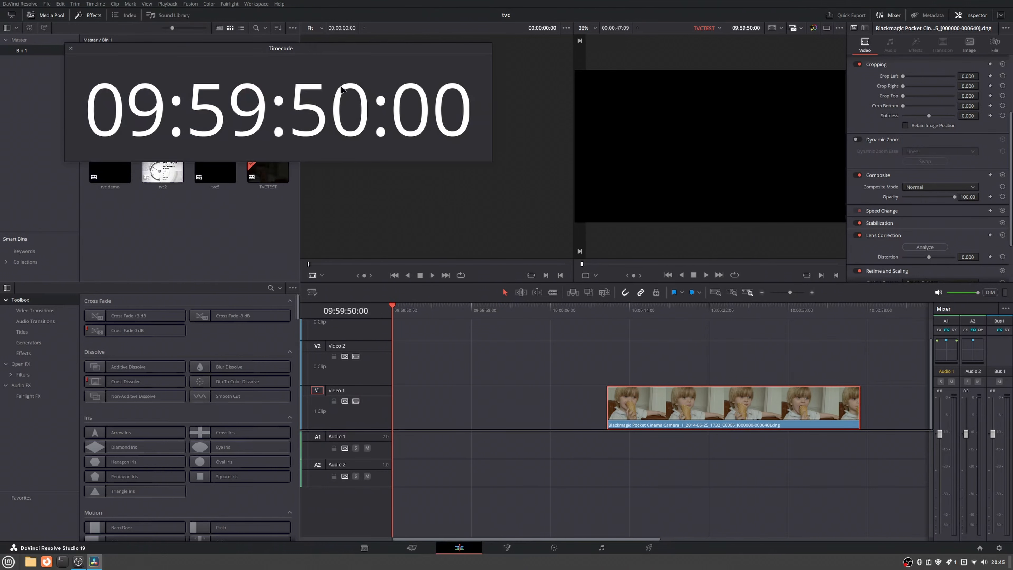
pyautogui.moveTo(296, 54); pyautogui.dragTo(441, 38)
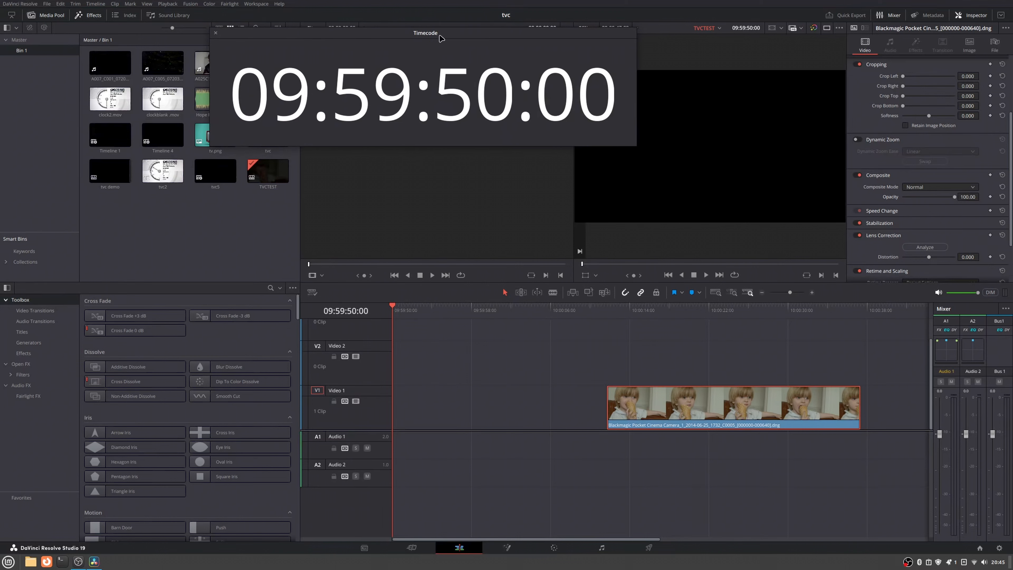
pyautogui.moveTo(402, 311)
pyautogui.mouseDown()
pyautogui.moveTo(452, 314)
pyautogui.moveTo(392, 319)
pyautogui.mouseUp()
# Step: Try clockblank.mov at the start of Video 2, and delete it from the timeline
pyautogui.moveTo(175, 104); pyautogui.dragTo(413, 355)
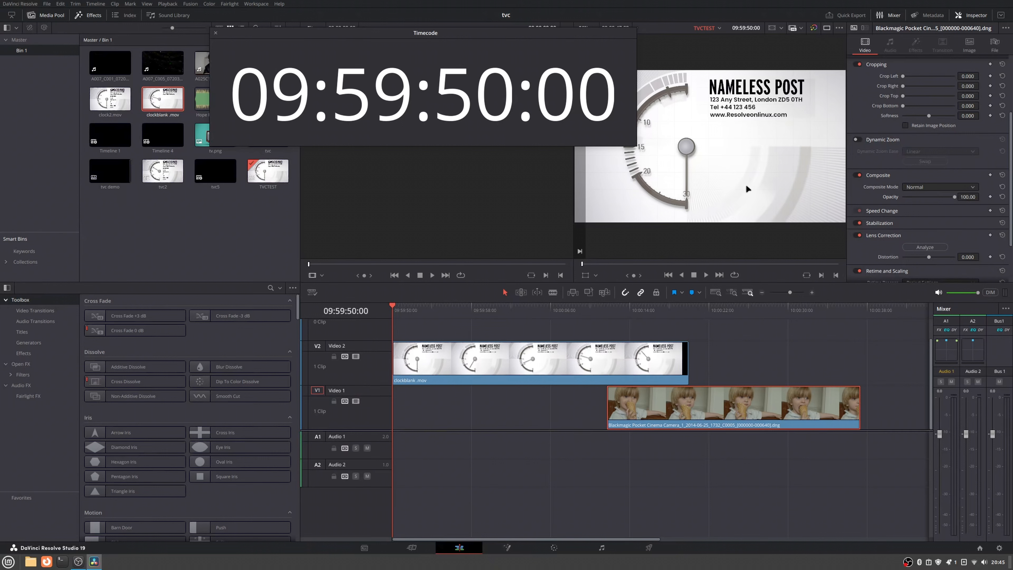
pyautogui.click(564, 357)
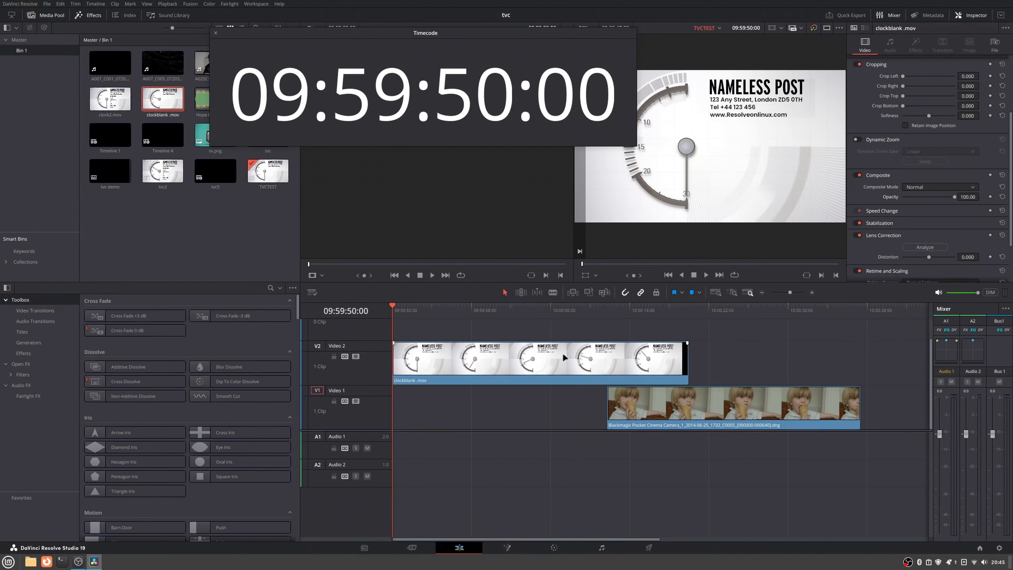
pyautogui.press('Delete')
# Step: Place clock2.mov at the very start of Video 2 and preview it at 09:59:57:03
pyautogui.moveTo(110, 99); pyautogui.dragTo(394, 354)
pyautogui.click(462, 308)
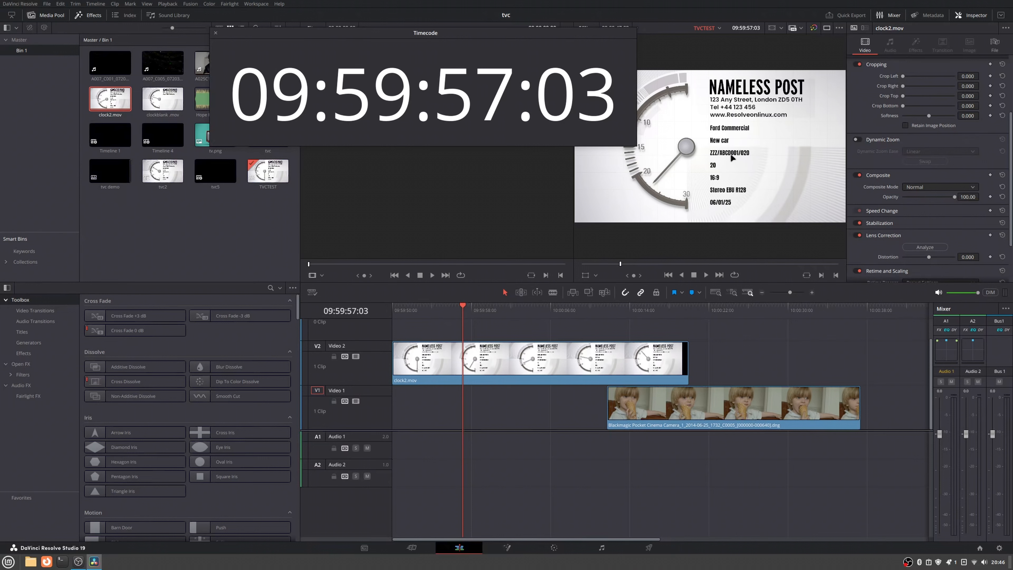
# Step: Trim the start of clock2.mov on Video 2 and align it to run from 09:59:50:00 to 10:00:00:00
pyautogui.click(562, 351)
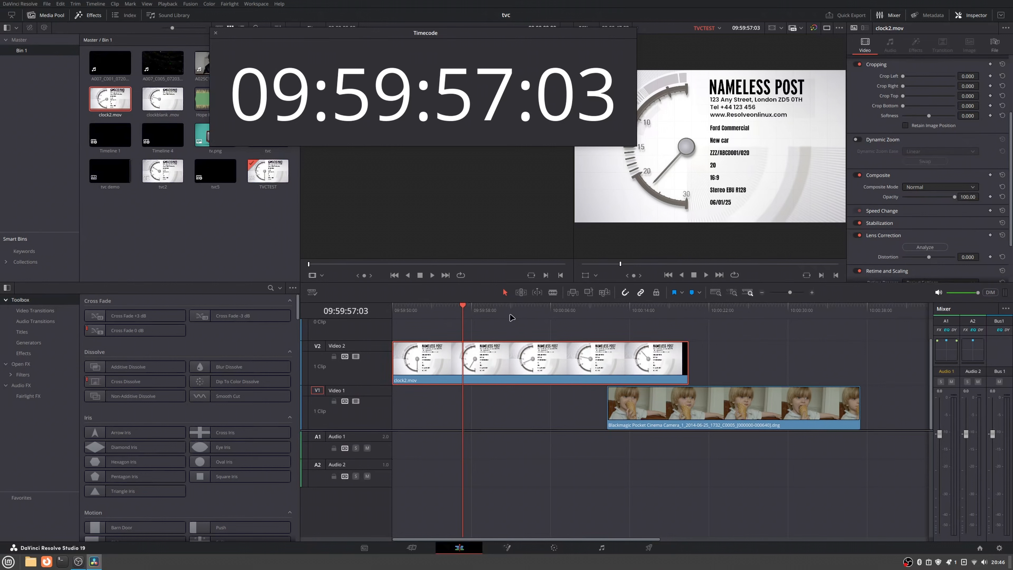
pyautogui.moveTo(393, 364); pyautogui.dragTo(428, 361)
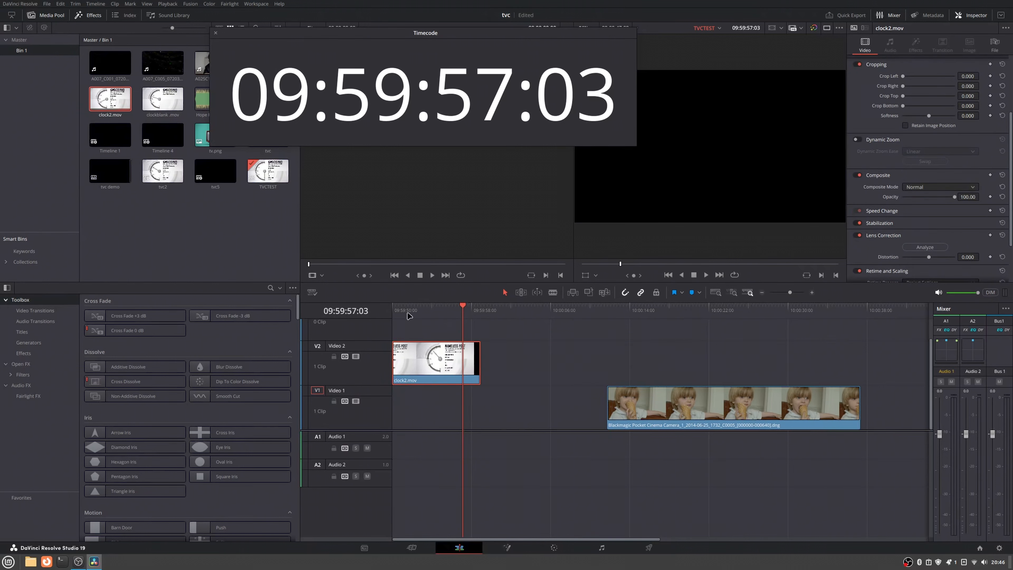
pyautogui.moveTo(425, 310); pyautogui.dragTo(494, 306)
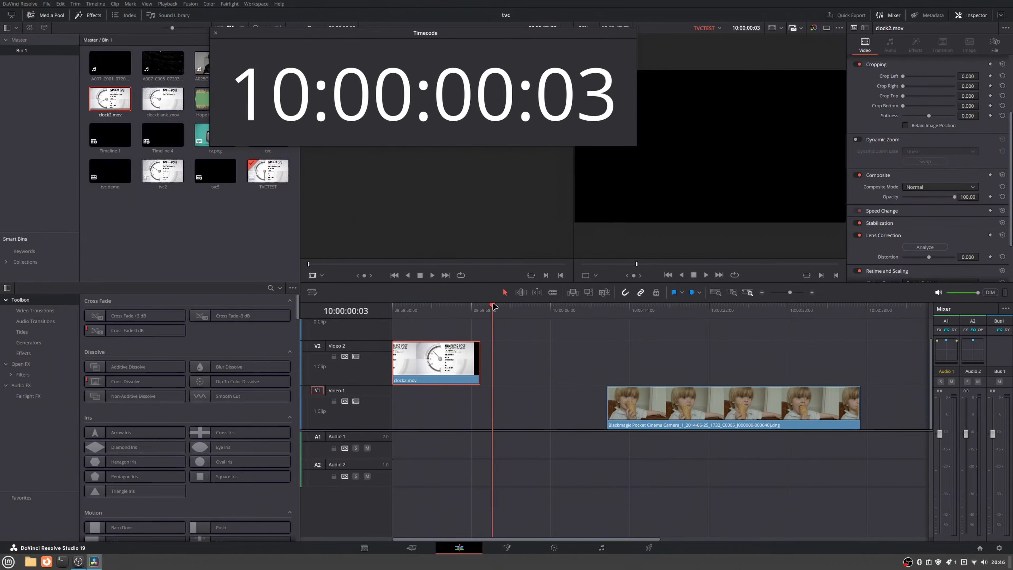
pyautogui.press('Left')
pyautogui.press('Left')
pyautogui.press('Left')
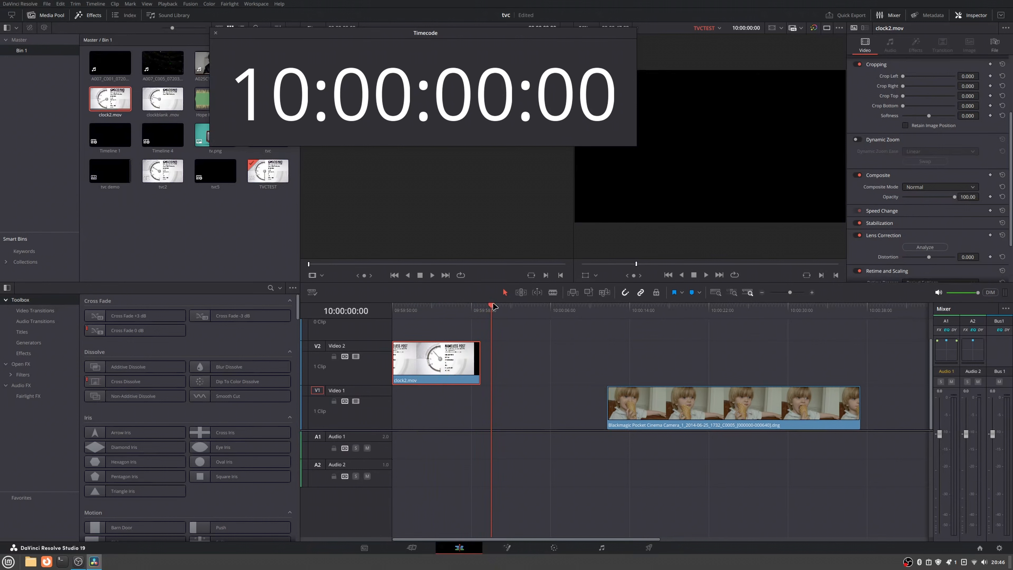
pyautogui.moveTo(435, 362); pyautogui.dragTo(393, 362)
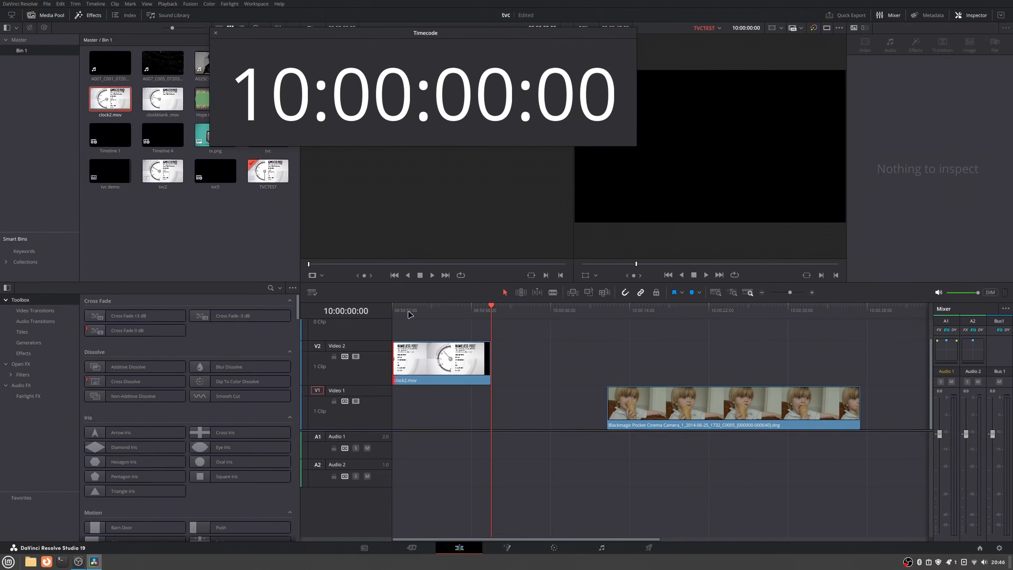
# Step: Scrub through the clock to 10:00:00:00 and move the DNG clip on Video 1 to start there
pyautogui.click(388, 308)
pyautogui.moveTo(389, 309); pyautogui.dragTo(492, 311)
pyautogui.moveTo(633, 414); pyautogui.dragTo(516, 419)
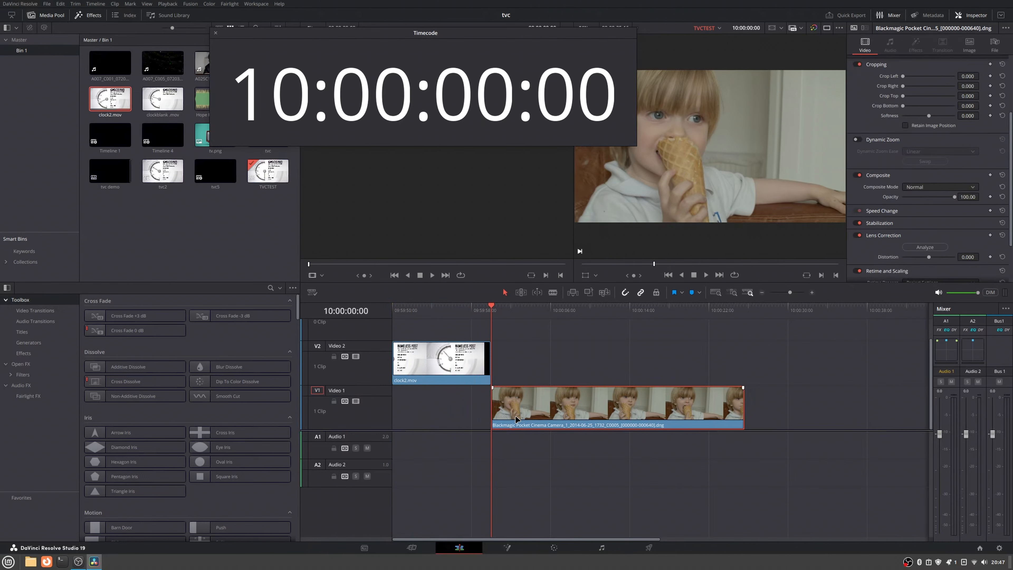
# Step: Change the DNG clip's duration to 00:00:20:00
pyautogui.rightClick(575, 405)
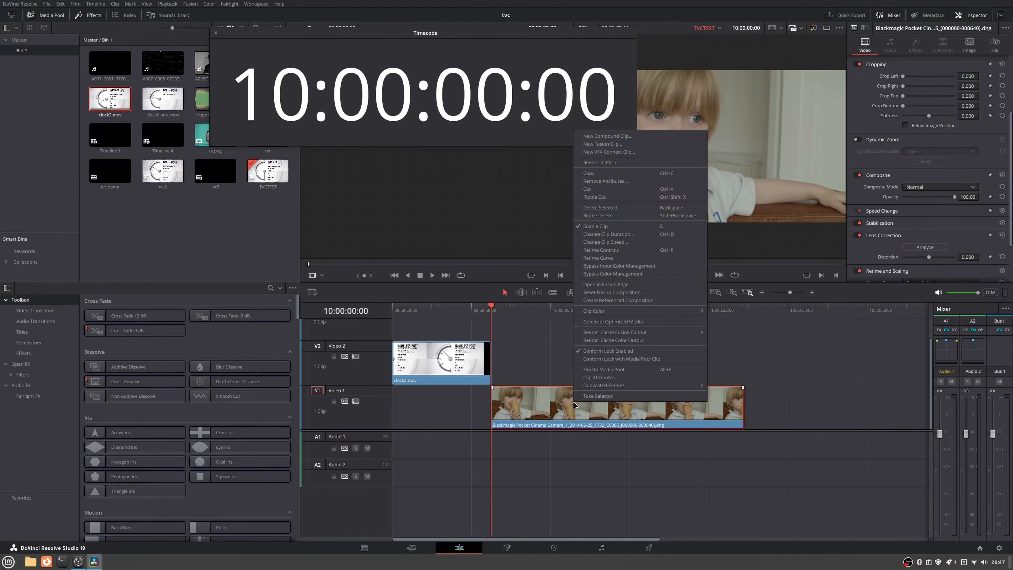
pyautogui.click(643, 236)
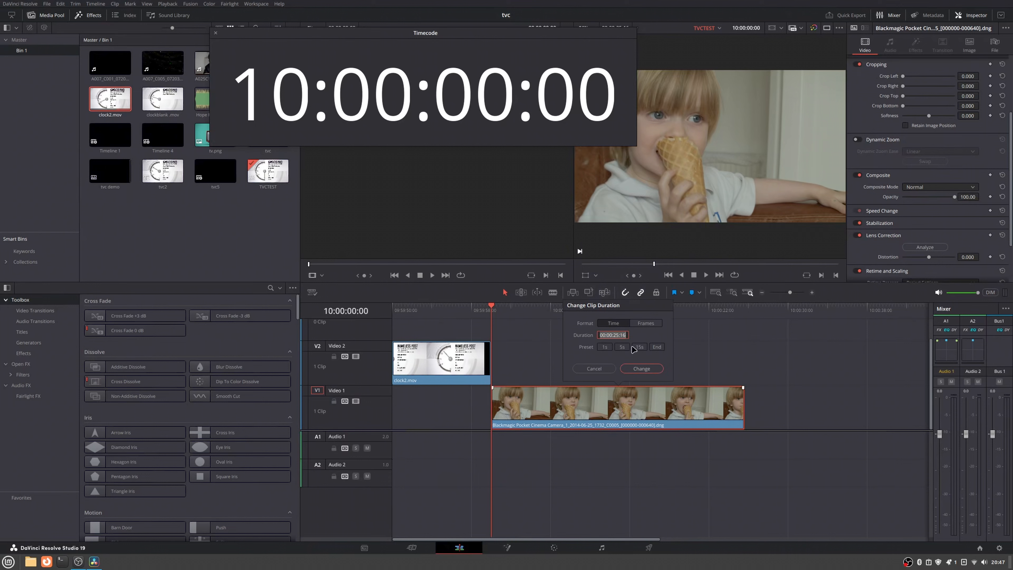
pyautogui.click(619, 336)
pyautogui.press('BackSpace')
pyautogui.write('0')
pyautogui.press('BackSpace')
pyautogui.press('BackSpace')
pyautogui.write('00')
pyautogui.click(646, 370)
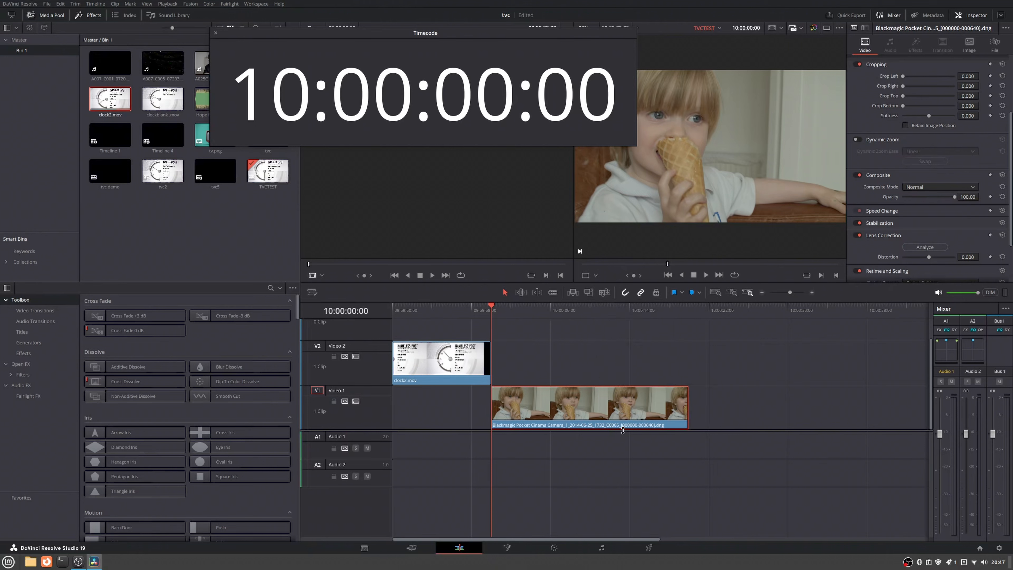
# Step: Place tv.png on Video 2 above the last five seconds of the DNG clip and preview it at 10:00:16:20
pyautogui.moveTo(327, 38); pyautogui.dragTo(363, 33)
pyautogui.moveTo(235, 137); pyautogui.dragTo(638, 357)
pyautogui.moveTo(641, 313)
pyautogui.mouseDown()
pyautogui.moveTo(627, 313)
pyautogui.moveTo(670, 310)
pyautogui.moveTo(659, 314)
pyautogui.mouseUp()
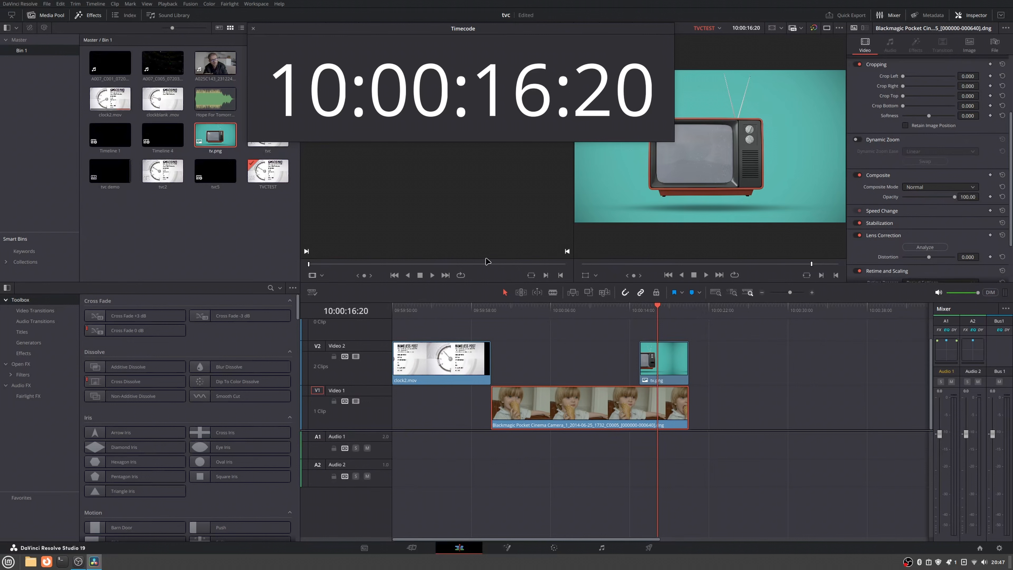
# Step: Add a second tv.png directly after the first on Video 2 and apply a clip duration of 00:00:05:00
pyautogui.moveTo(413, 32); pyautogui.dragTo(430, 24)
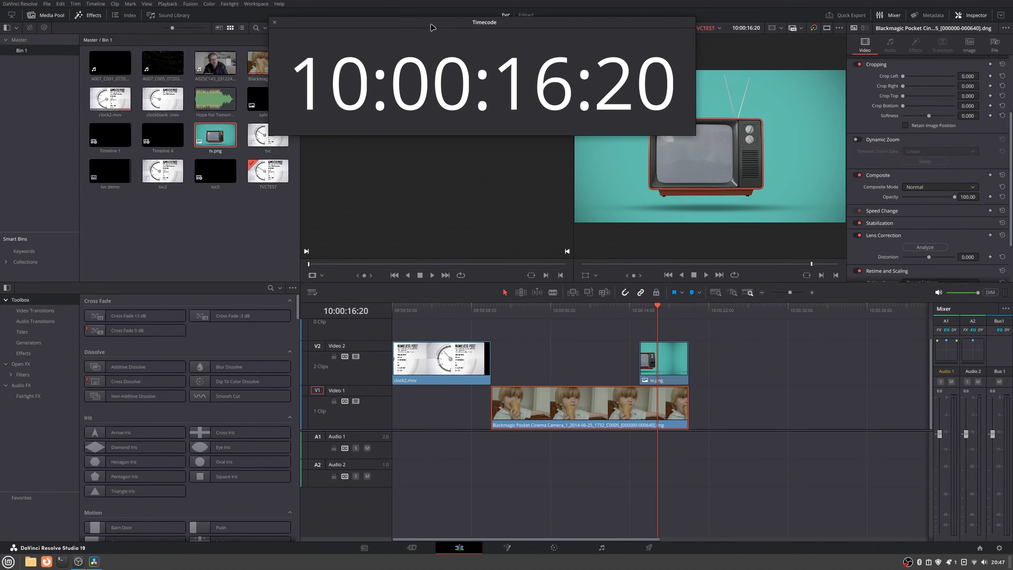
pyautogui.moveTo(217, 138); pyautogui.dragTo(710, 364)
pyautogui.click(710, 363)
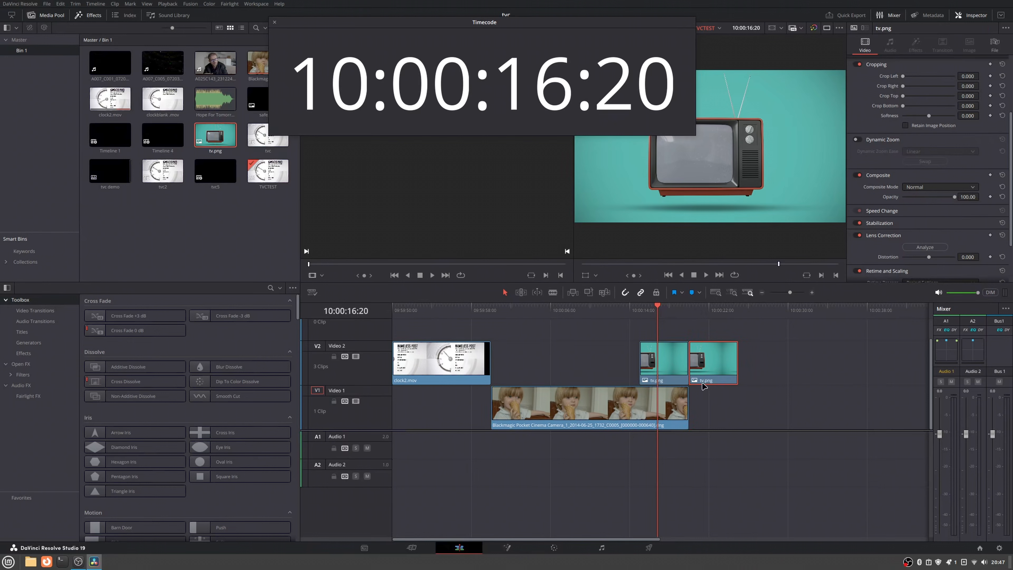
pyautogui.rightClick(714, 365)
pyautogui.click(734, 233)
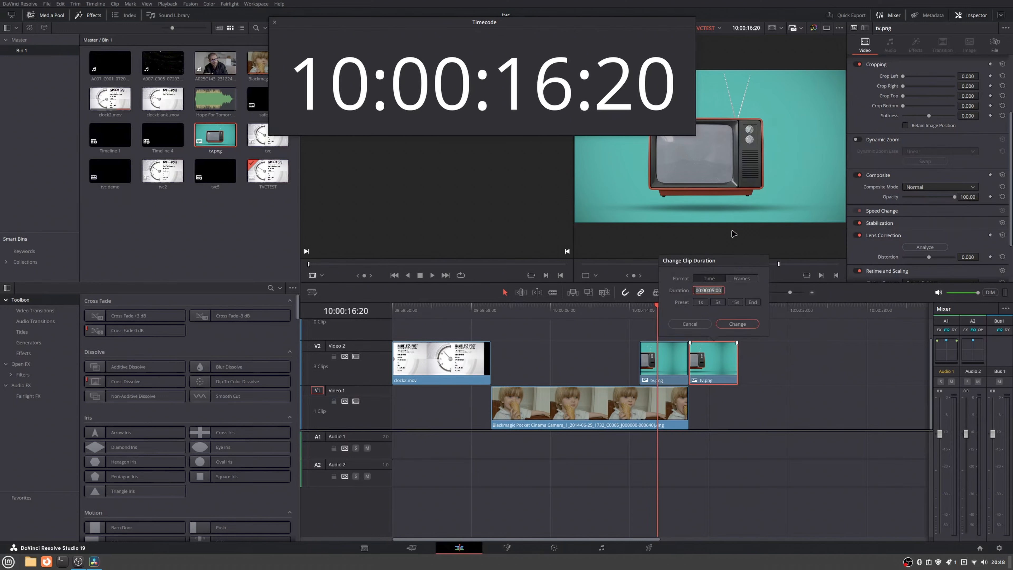
pyautogui.click(733, 325)
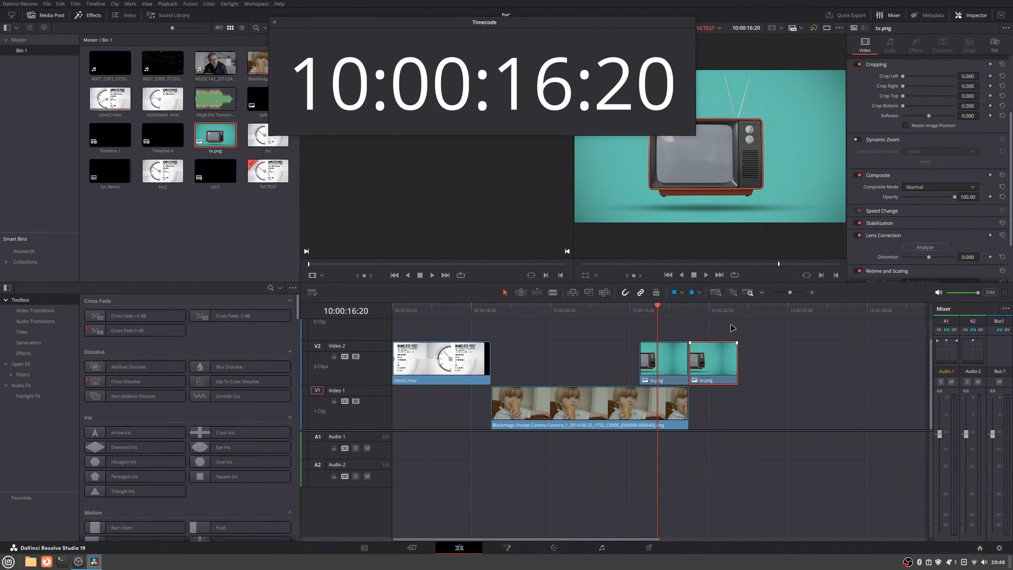
# Step: Scrub the timeline from its start through the clock and into the DNG clip to review the layout
pyautogui.click(394, 315)
pyautogui.moveTo(395, 315); pyautogui.dragTo(577, 331)
pyautogui.rightClick(728, 311)
pyautogui.click(714, 310)
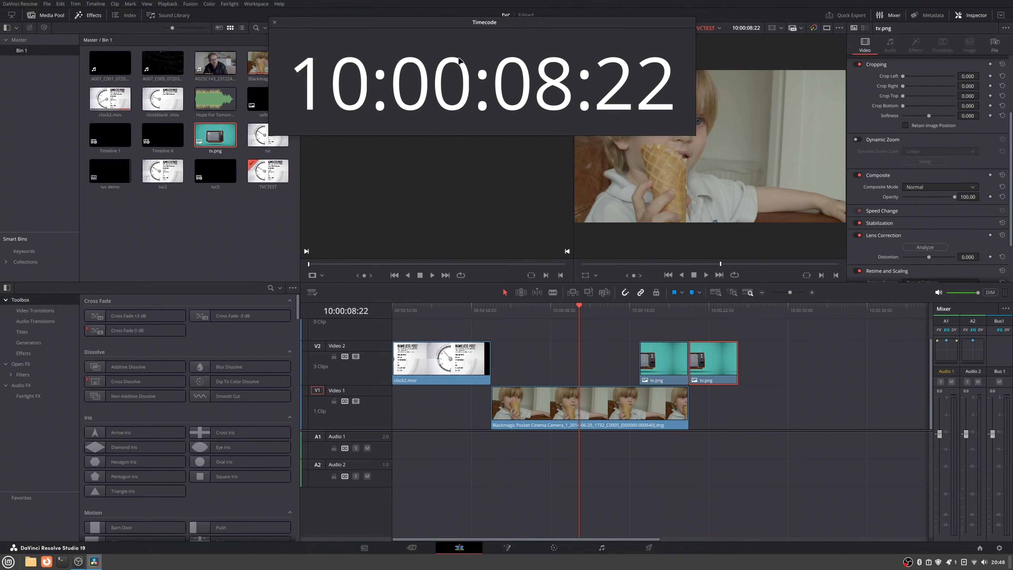
# Step: Select the Action safe area and turn on the safe area guides over tv.png at 10:00:17:12
pyautogui.moveTo(455, 24); pyautogui.dragTo(299, 110)
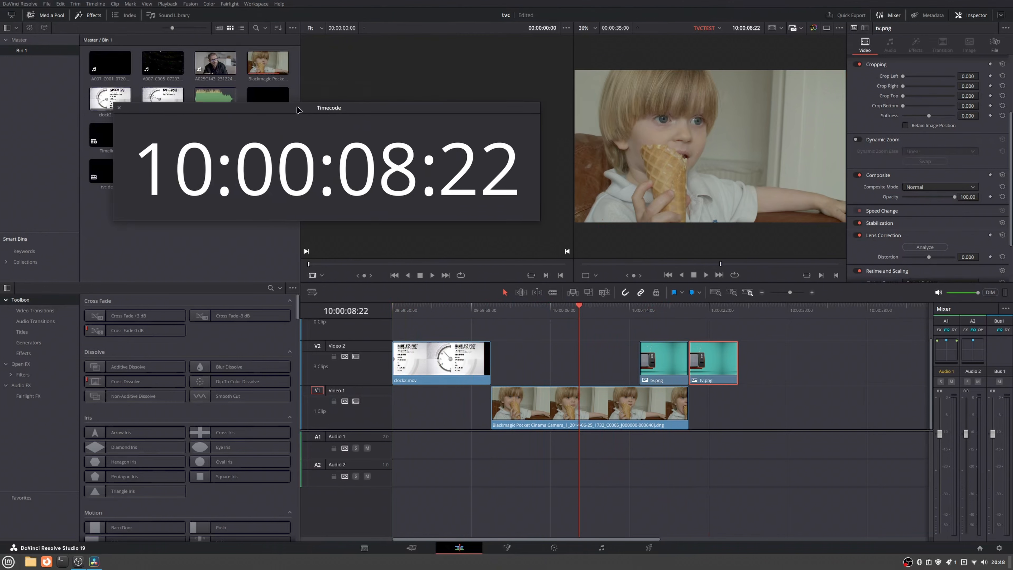
pyautogui.click(147, 3)
pyautogui.moveTo(158, 81)
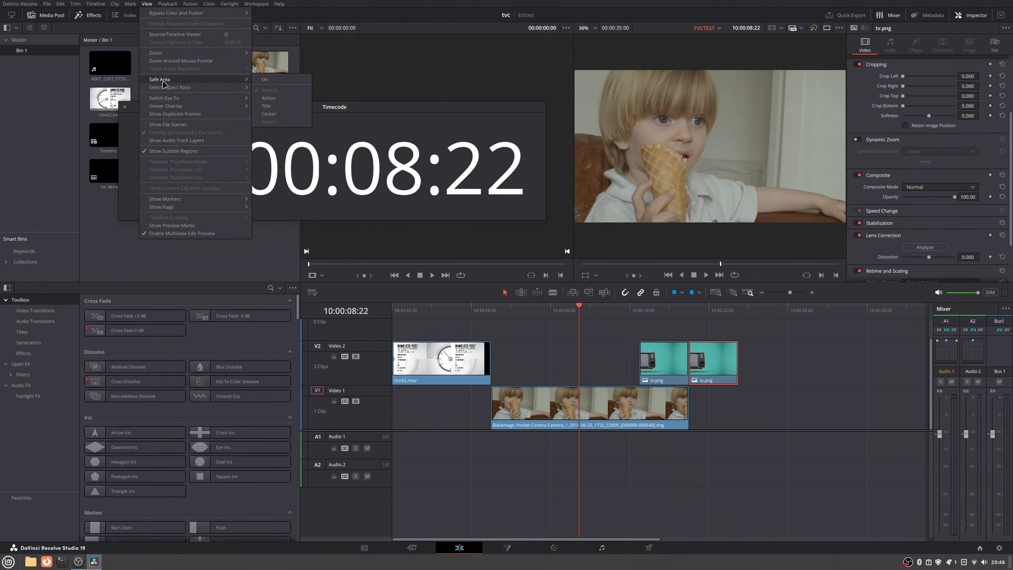
pyautogui.click(286, 98)
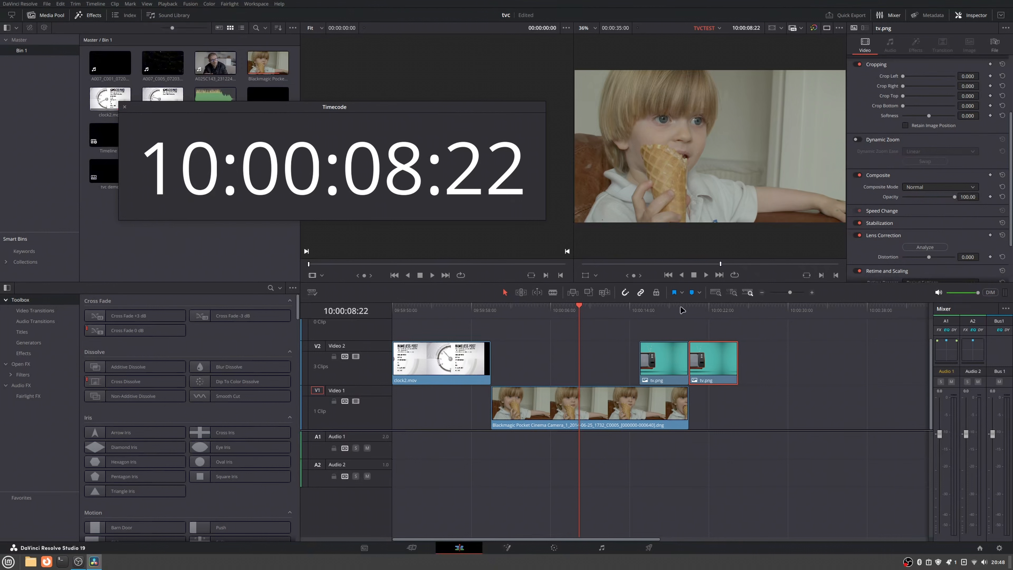
pyautogui.click(664, 323)
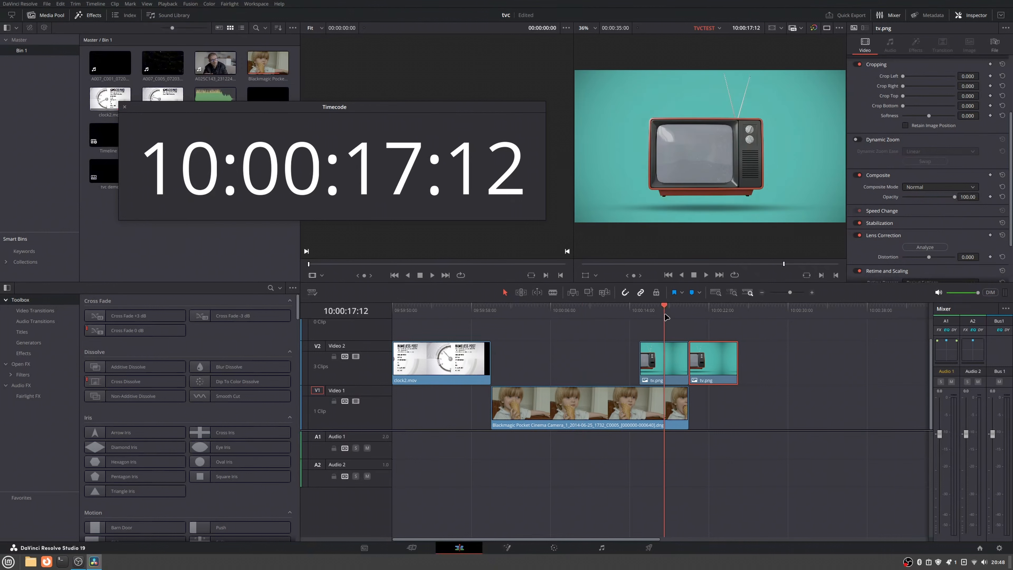
pyautogui.click(146, 3)
pyautogui.moveTo(159, 81)
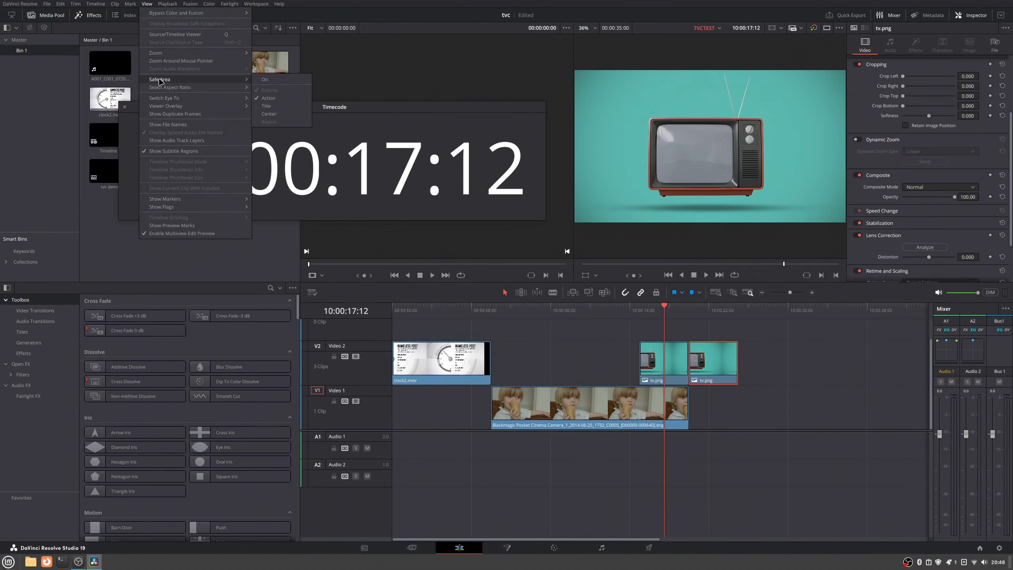
pyautogui.click(269, 83)
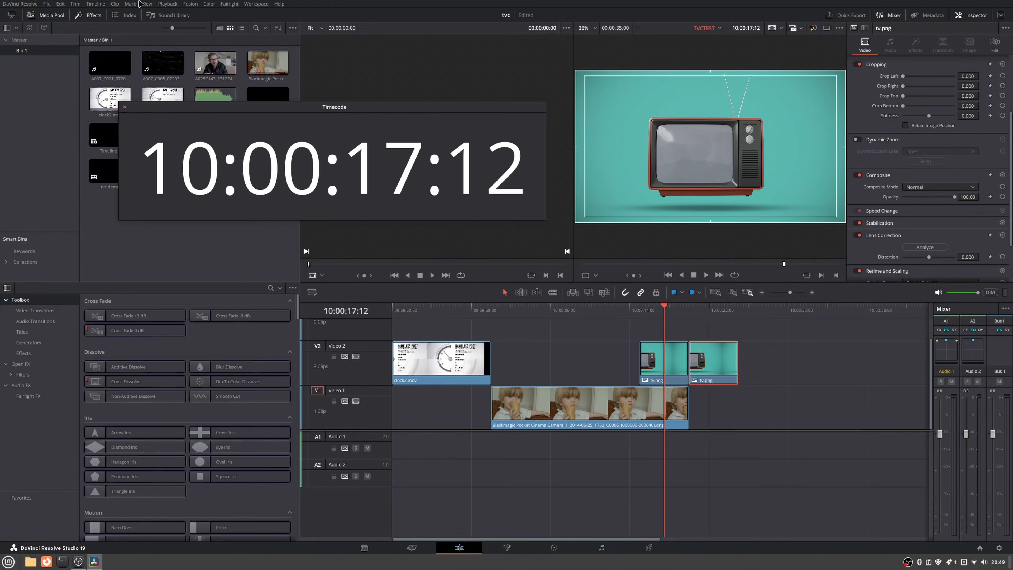
# Step: Turn off the safe area guides and move the timecode window back above the viewers
pyautogui.click(147, 4)
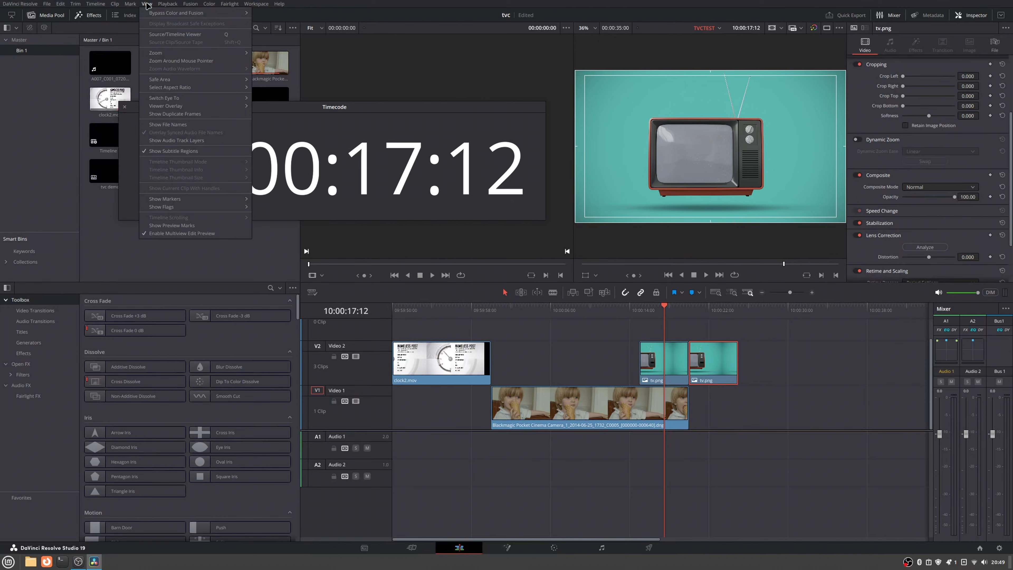
pyautogui.moveTo(182, 81)
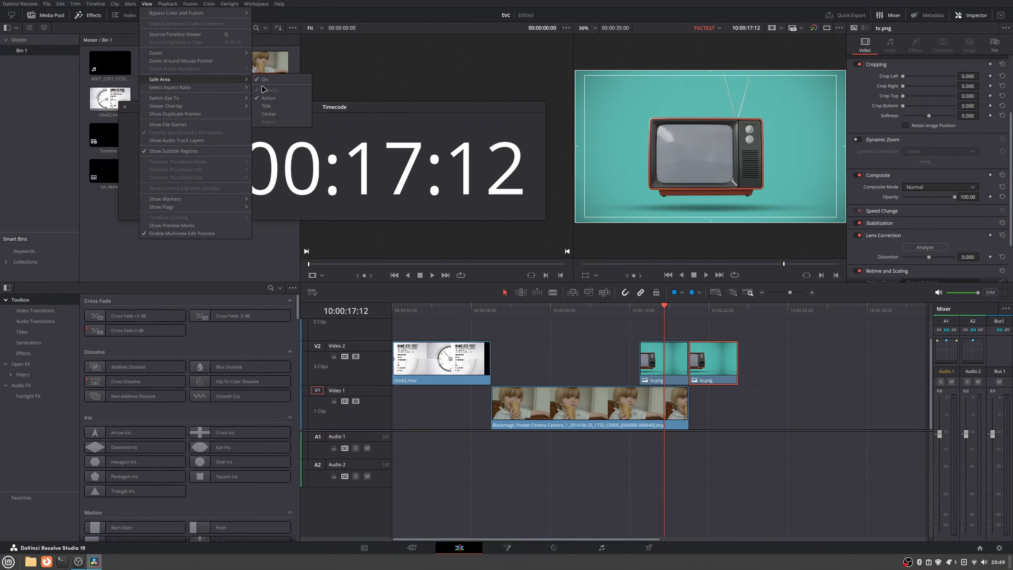
pyautogui.click(275, 79)
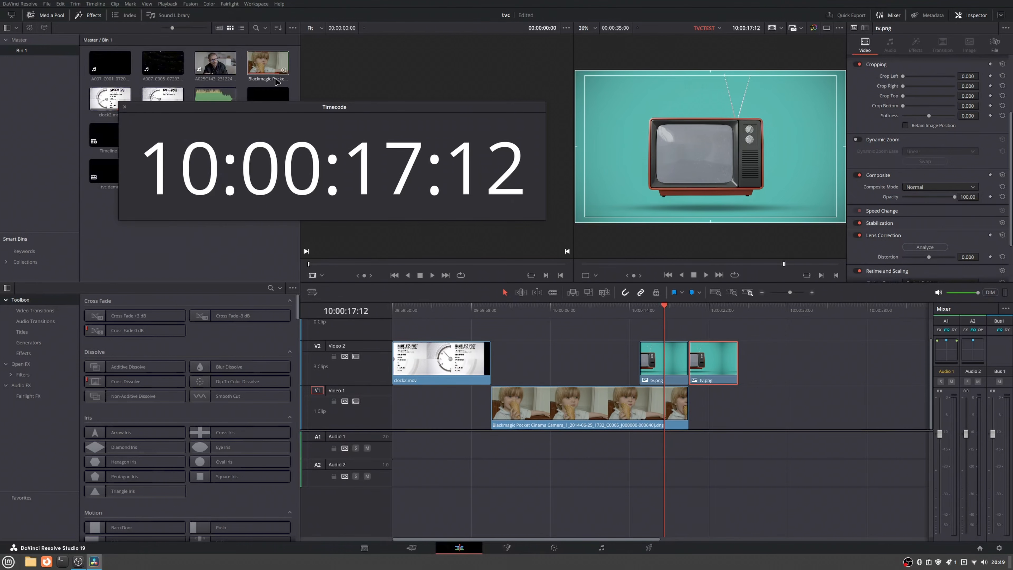
pyautogui.click(147, 4)
pyautogui.moveTo(172, 82)
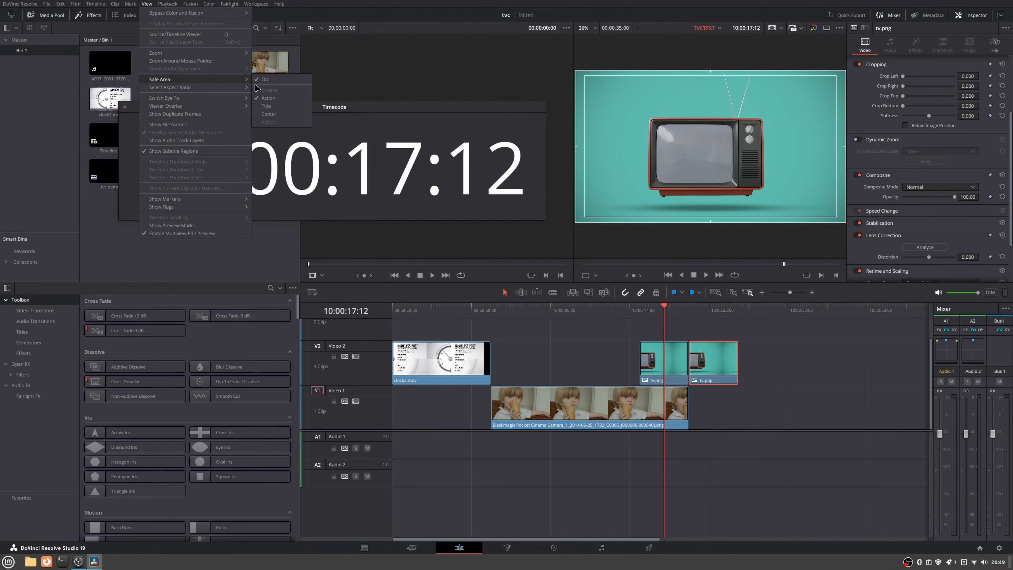
pyautogui.click(265, 79)
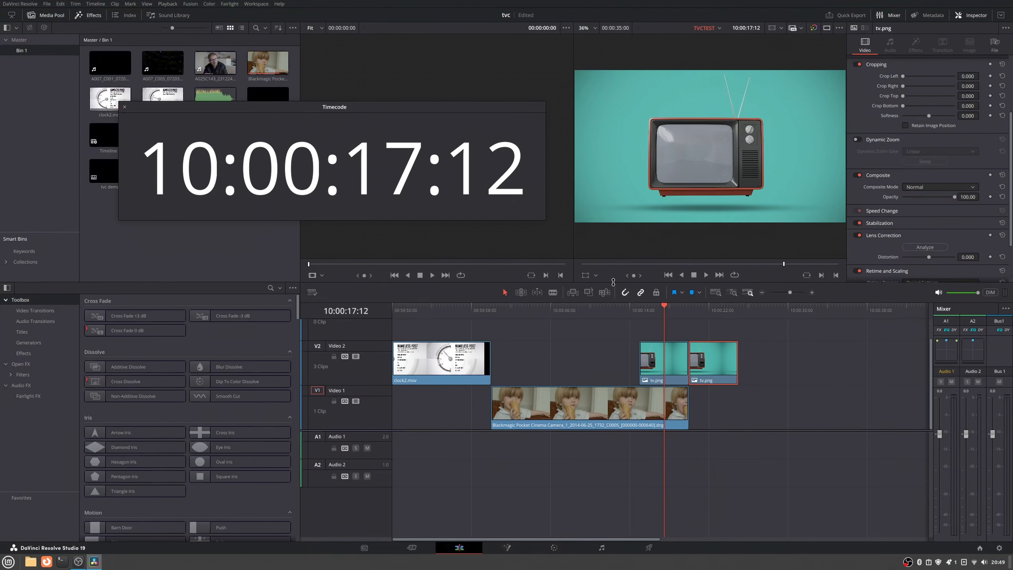
pyautogui.moveTo(275, 108); pyautogui.dragTo(496, 57)
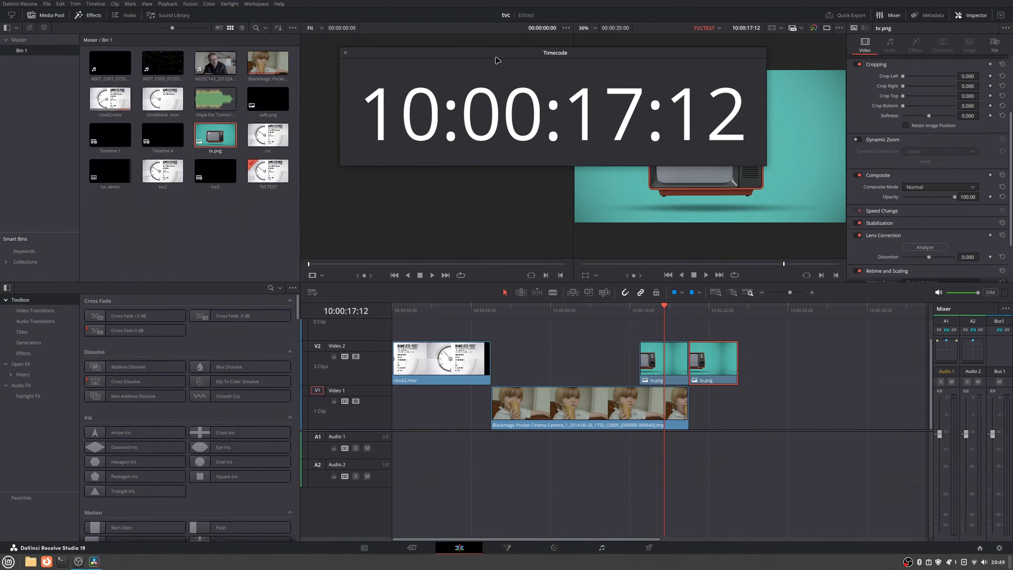
# Step: Place the Hope For Tomorrow music on Audio 1 from the DNG clip's start, remove the part beyond the clip's end, and save
pyautogui.moveTo(215, 99); pyautogui.dragTo(494, 442)
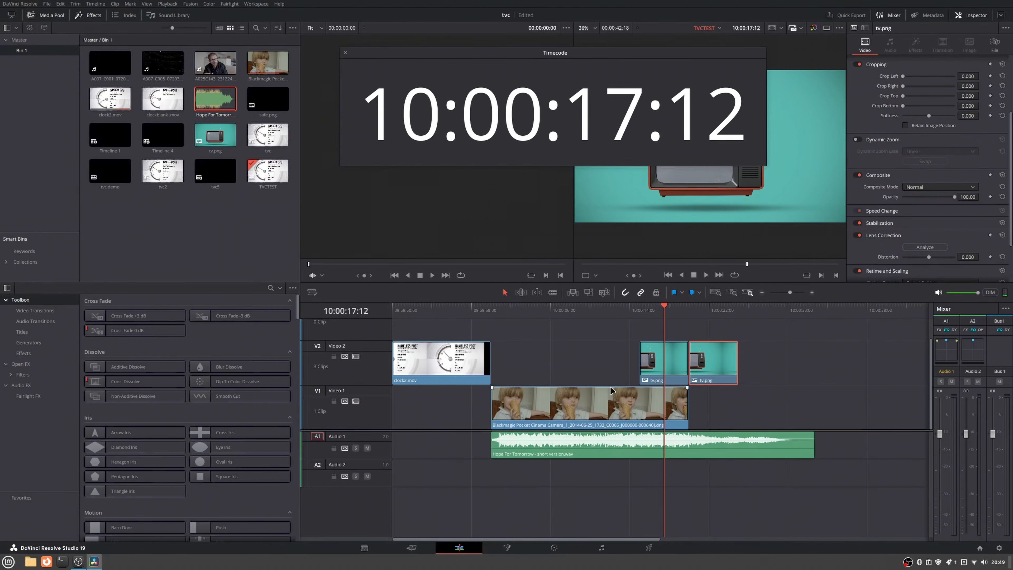
pyautogui.press('b')
pyautogui.click(690, 452)
pyautogui.press('a')
pyautogui.click(737, 454)
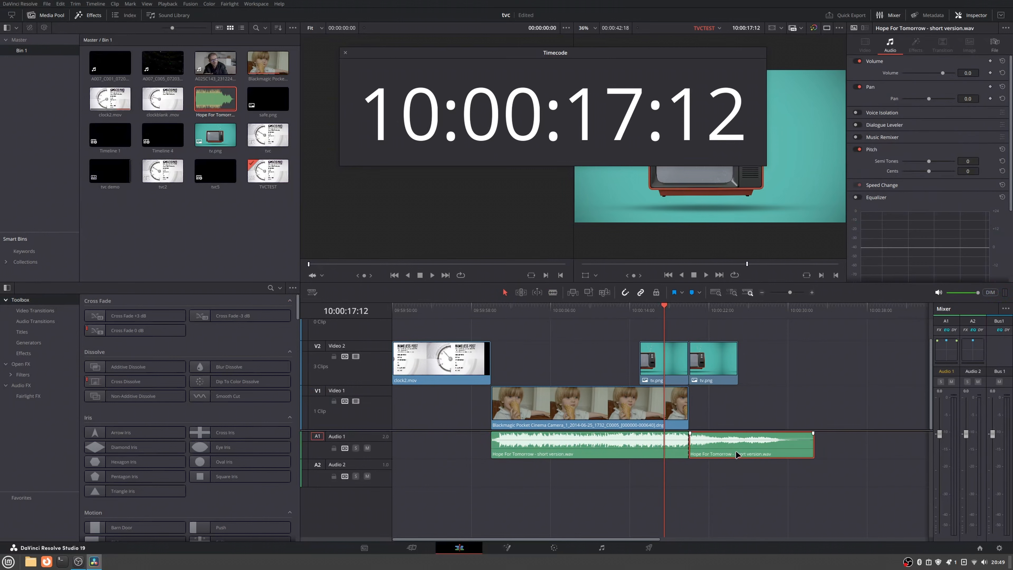
pyautogui.press('Delete')
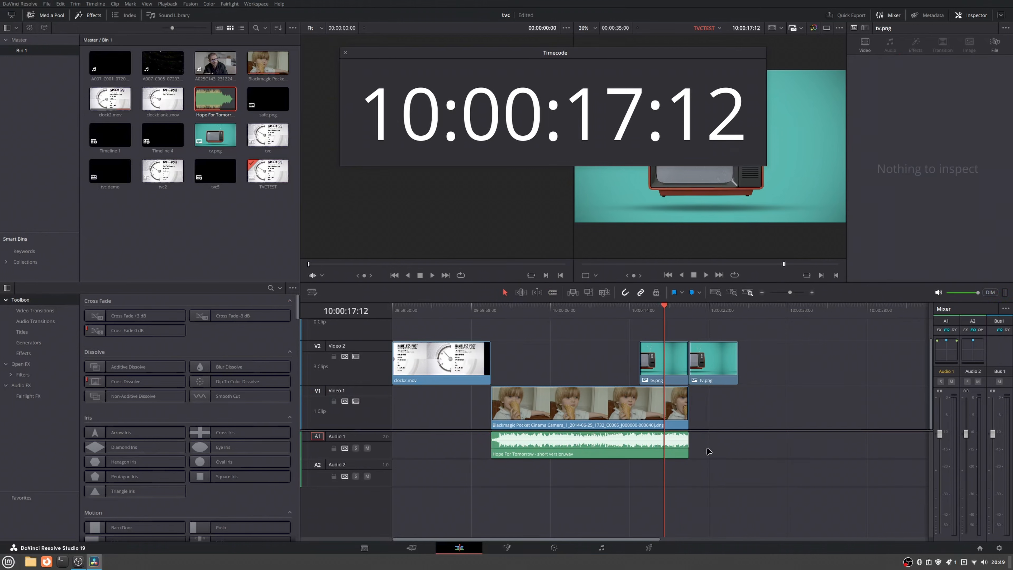
pyautogui.hotkey('ctrl', 's')
# Step: Mute Audio 1, nudge the music clip later so it starts at 10:00:00:06, and save the project
pyautogui.click(609, 455)
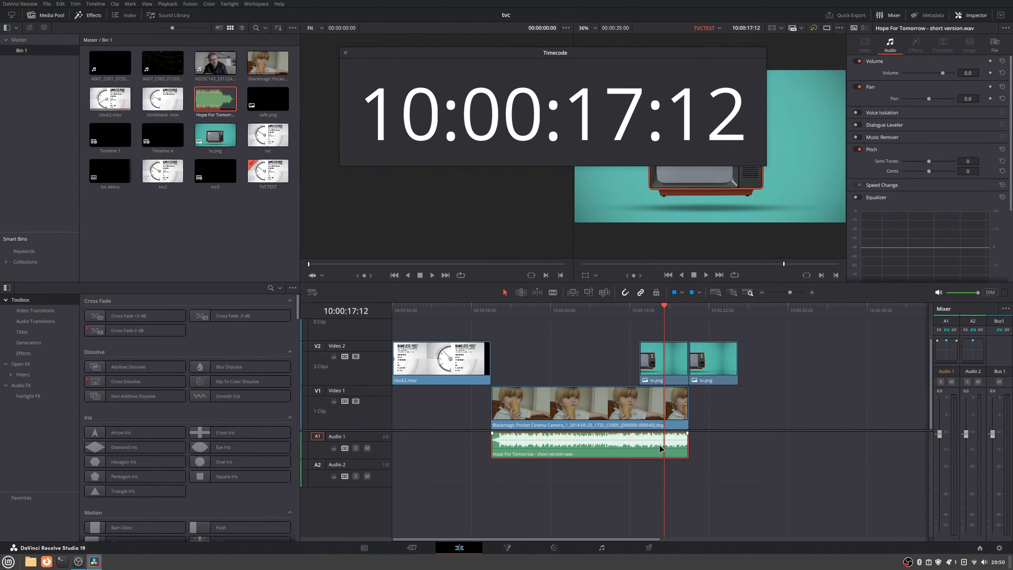
pyautogui.click(367, 447)
pyautogui.press('.')
pyautogui.press('.')
pyautogui.press('.')
pyautogui.press('.')
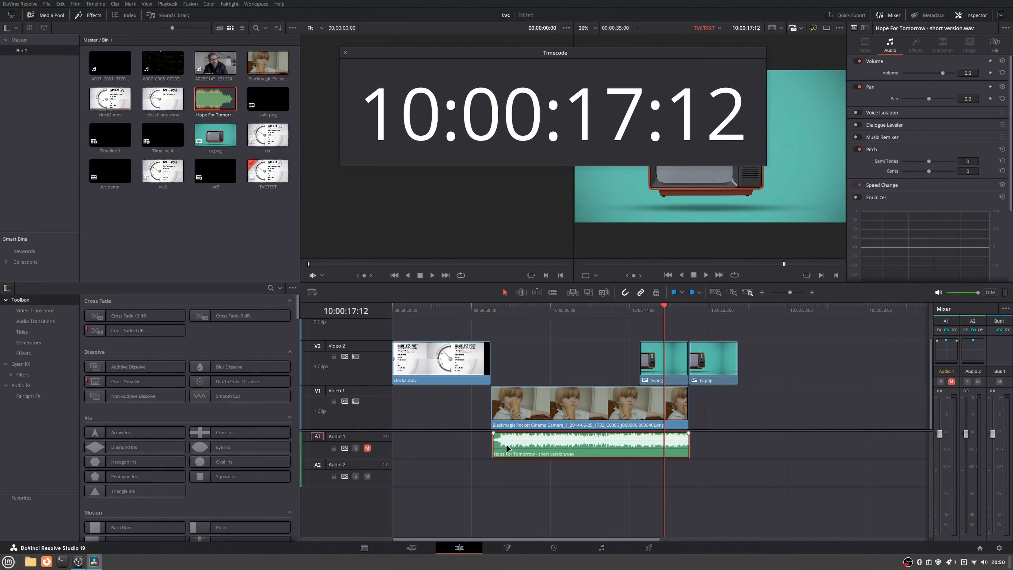
pyautogui.press('.')
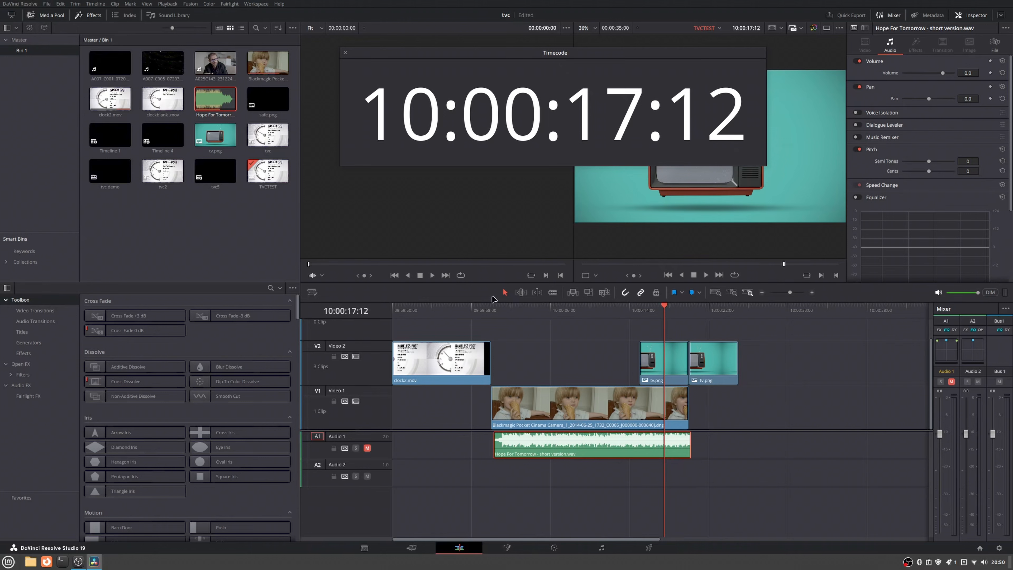
pyautogui.hotkey('ctrl', 's')
# Step: Unmute Audio 1 and step frame by frame from 10:00:00:00 to 10:00:00:07 to check where the music starts
pyautogui.hotkey('ctrl', '=')
pyautogui.hotkey('ctrl', '=')
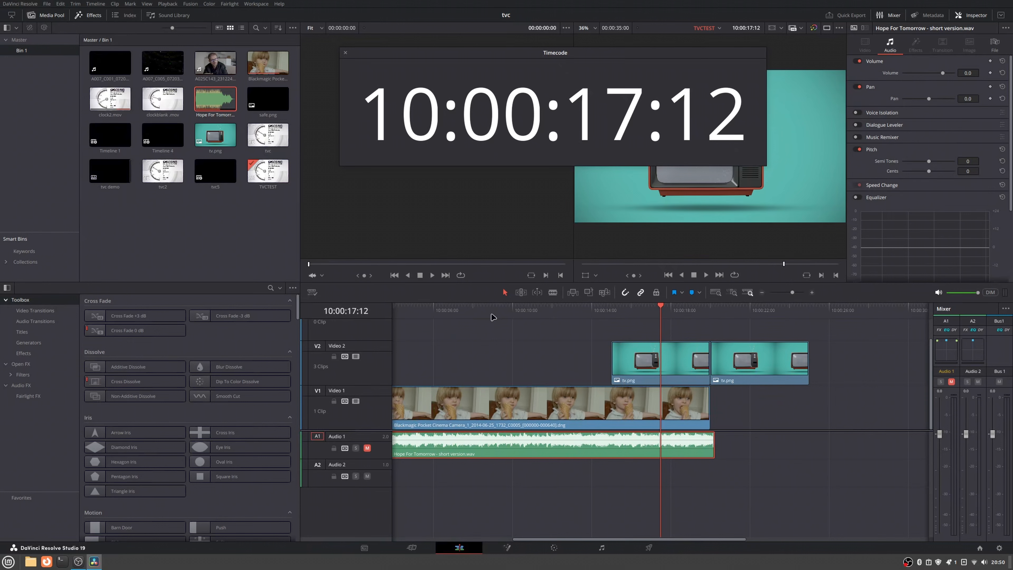
pyautogui.moveTo(683, 539); pyautogui.dragTo(530, 554)
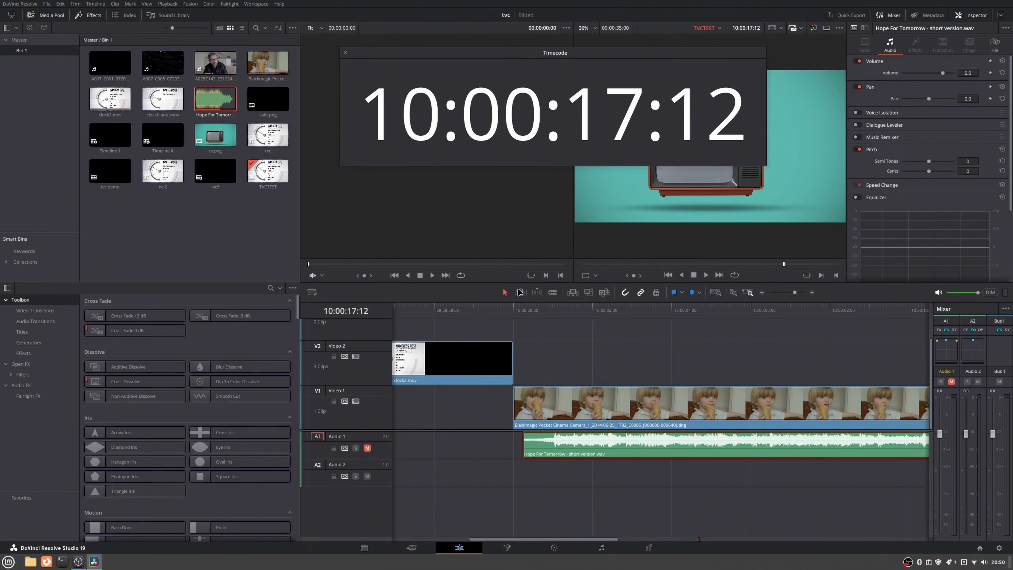
pyautogui.click(514, 309)
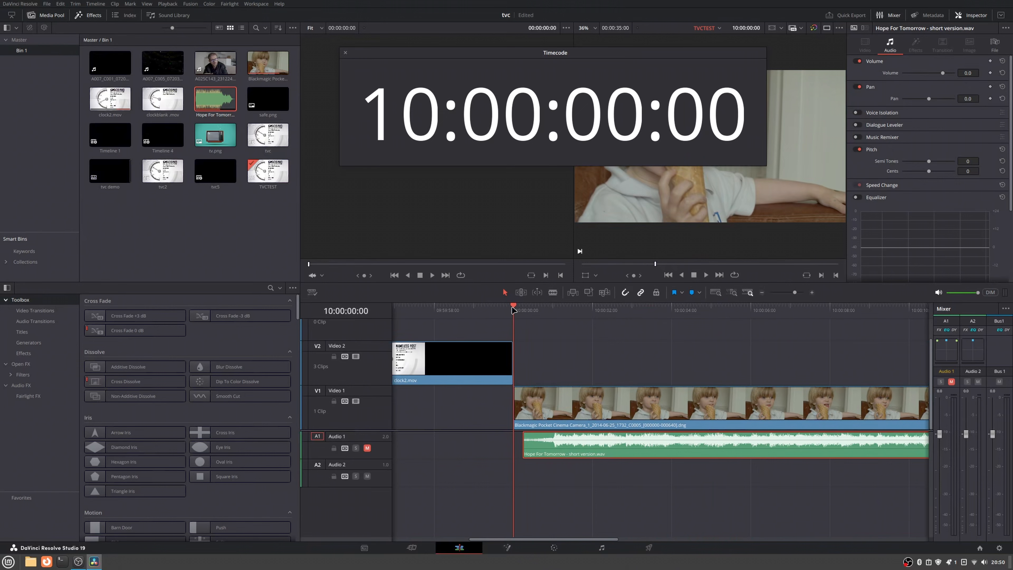
pyautogui.hotkey('ctrl', '=')
pyautogui.hotkey('ctrl', '=')
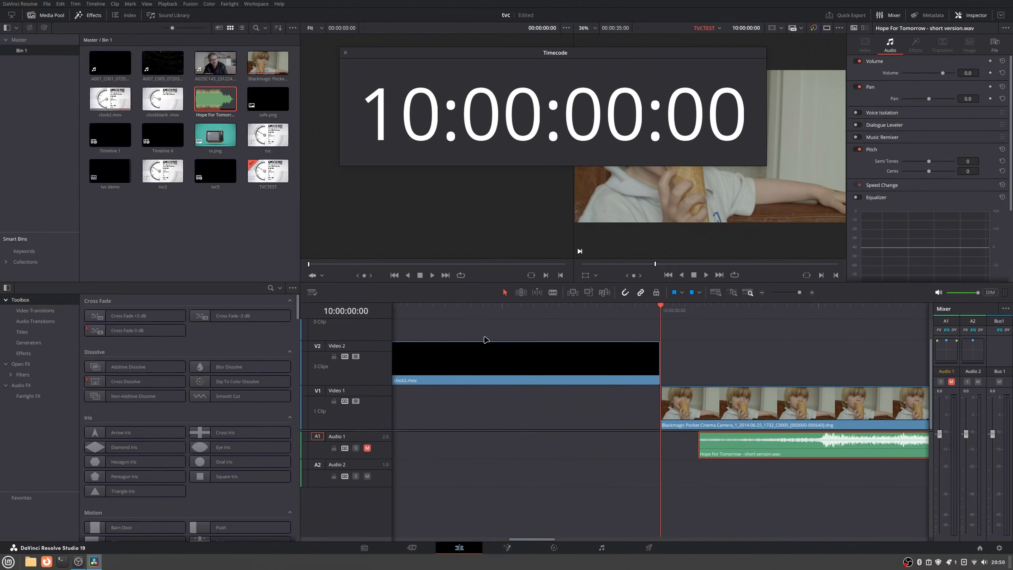
pyautogui.click(367, 448)
pyautogui.press('Right')
pyautogui.press('Left')
pyautogui.press('Right')
pyautogui.press('Right')
pyautogui.press('Right')
pyautogui.press('Right')
pyautogui.press('Right')
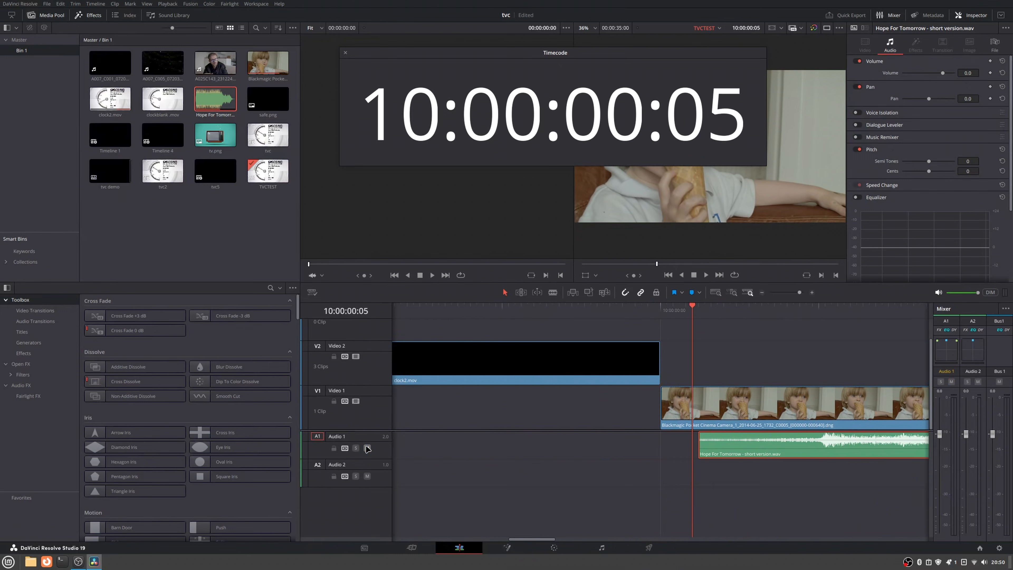
pyautogui.press('Right')
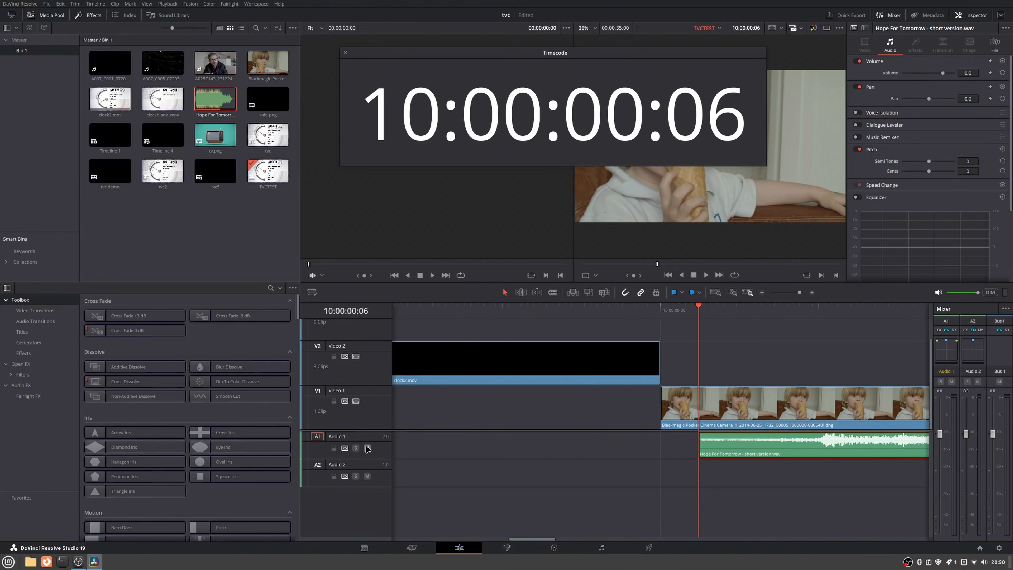
pyautogui.press('Right')
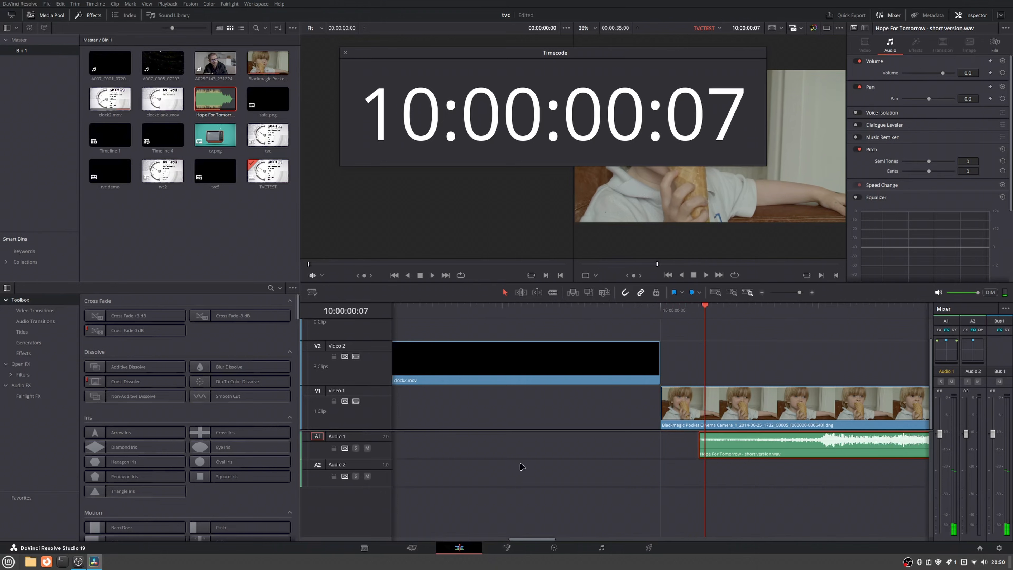
# Step: Trim the end of the music clip back to 10:00:19:19, muting Audio 1 for the edit
pyautogui.moveTo(537, 540); pyautogui.dragTo(810, 506)
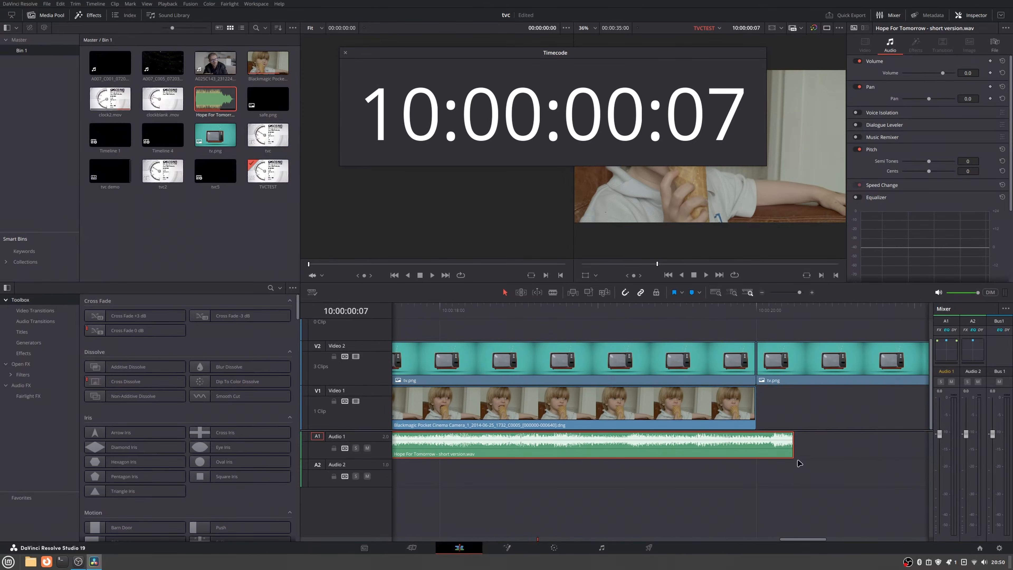
pyautogui.moveTo(793, 447); pyautogui.dragTo(756, 447)
pyautogui.click(368, 449)
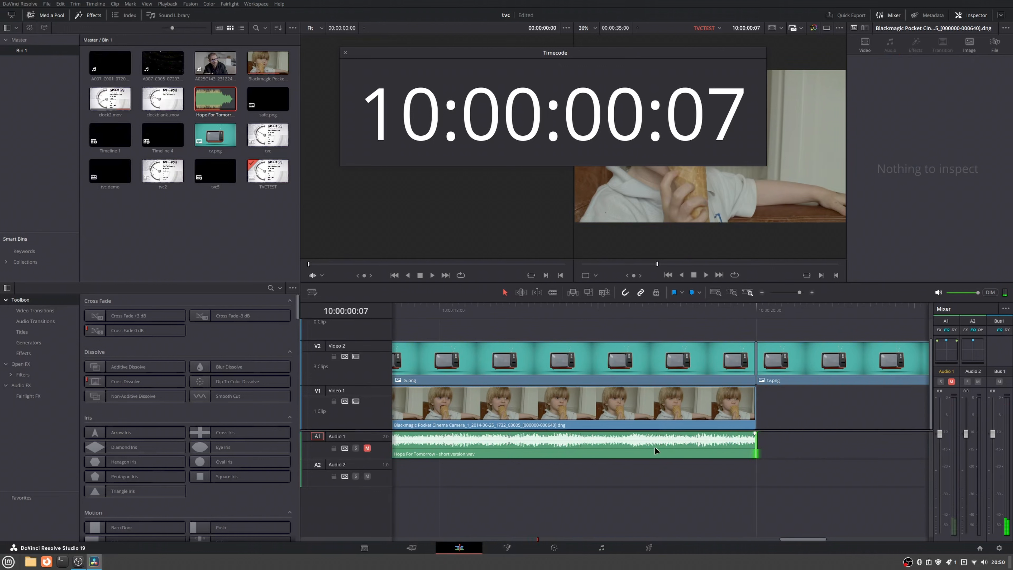
pyautogui.moveTo(757, 448); pyautogui.dragTo(714, 451)
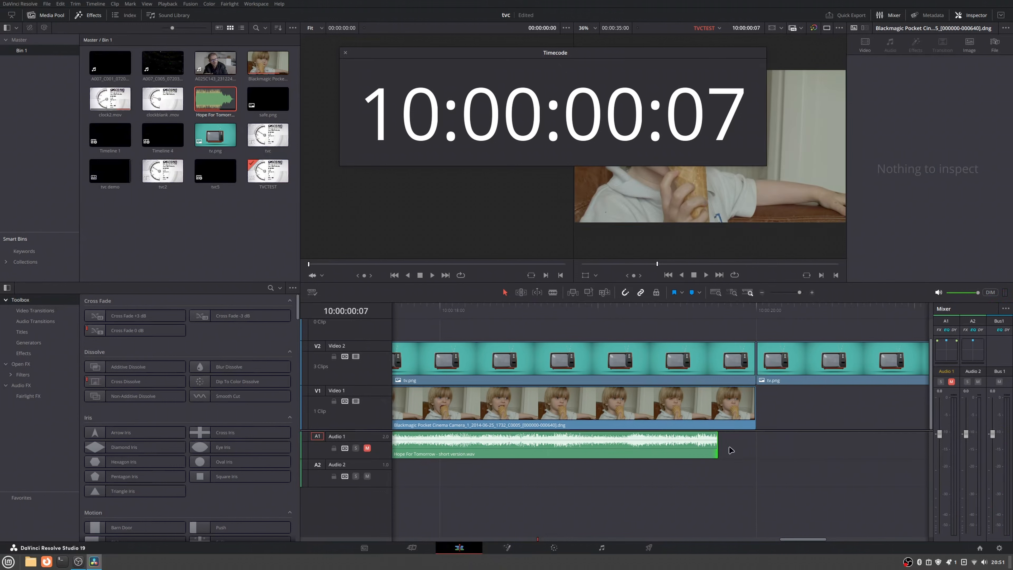
# Step: Step back frame by frame from 10:00:20:00 to check the silent gap between the music's end and the DNG clip's end
pyautogui.moveTo(738, 310); pyautogui.dragTo(757, 306)
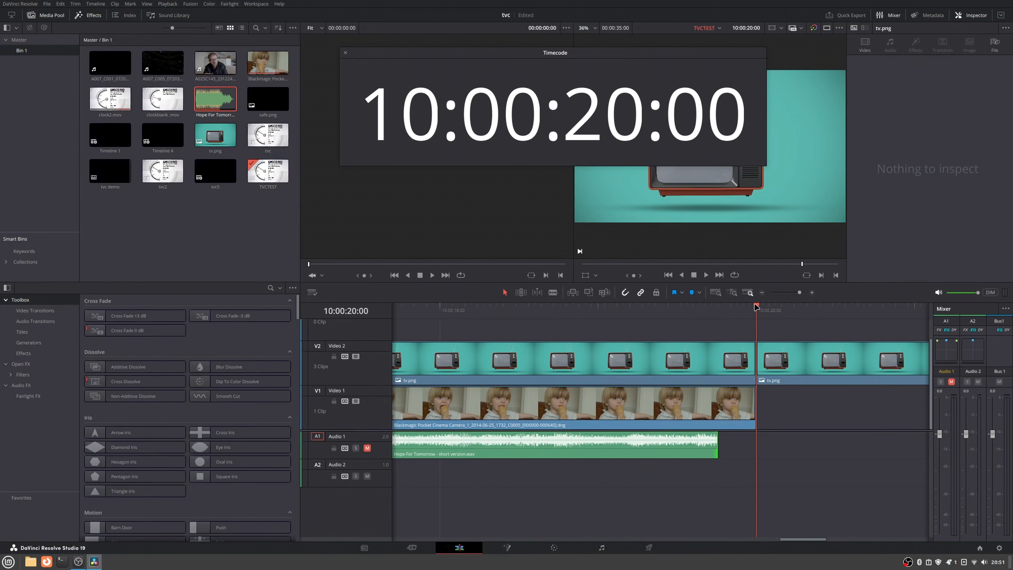
pyautogui.press('Left')
pyautogui.press('Left')
pyautogui.press('Left')
pyautogui.press('Left')
pyautogui.press('Left')
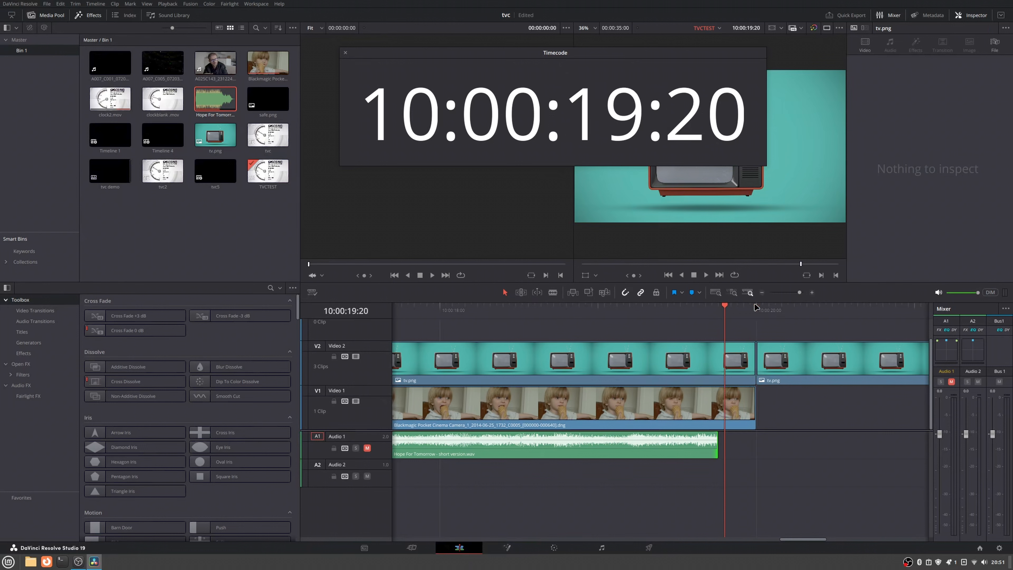
pyautogui.press('Left')
pyautogui.press('Left')
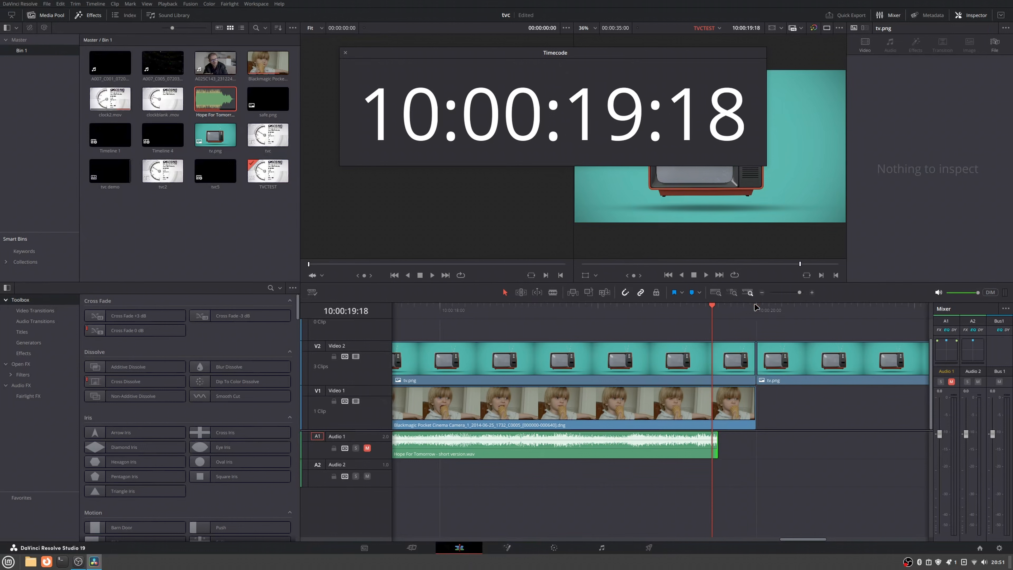
pyautogui.press('Left')
pyautogui.press('Right')
pyautogui.press('Right')
pyautogui.press('Right')
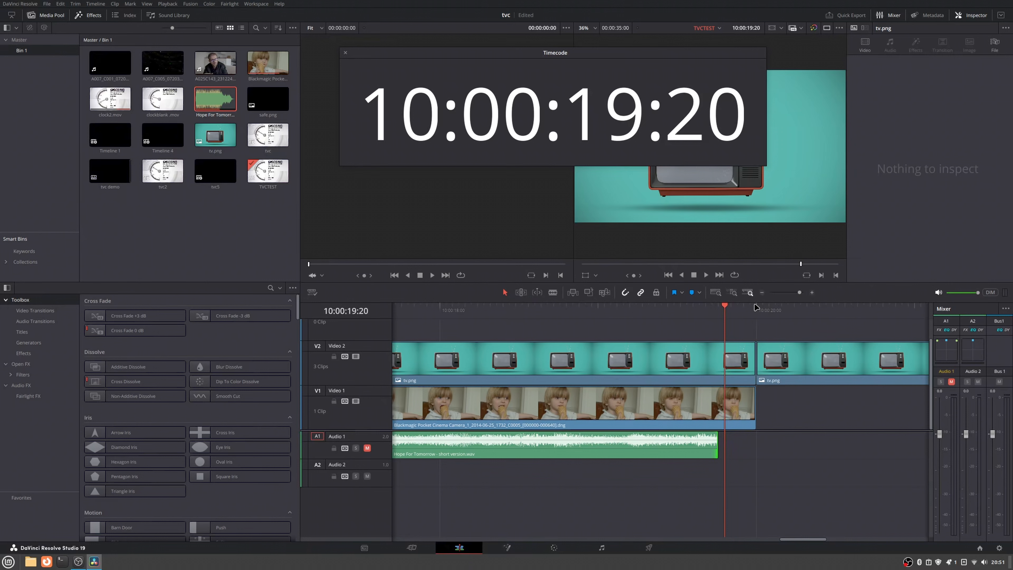
# Step: Recheck the music's ending frame by frame back to 10:00:19:18 with Audio 1 unmuted, and save the project
pyautogui.click(367, 448)
pyautogui.click(751, 309)
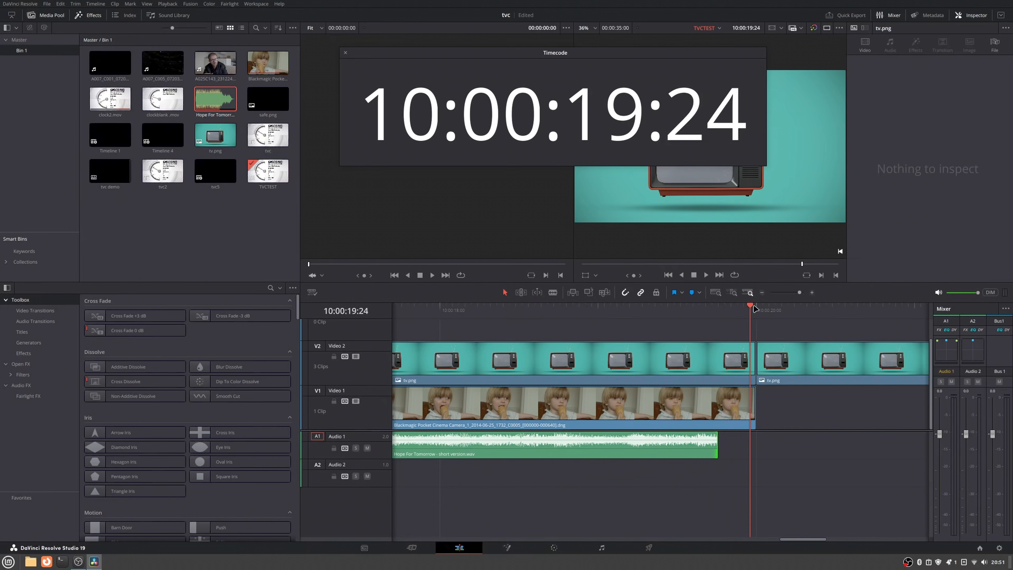
pyautogui.click(756, 308)
pyautogui.press('Left')
pyautogui.press('Left')
pyautogui.press('Left')
pyautogui.press('Left')
pyautogui.press('Left')
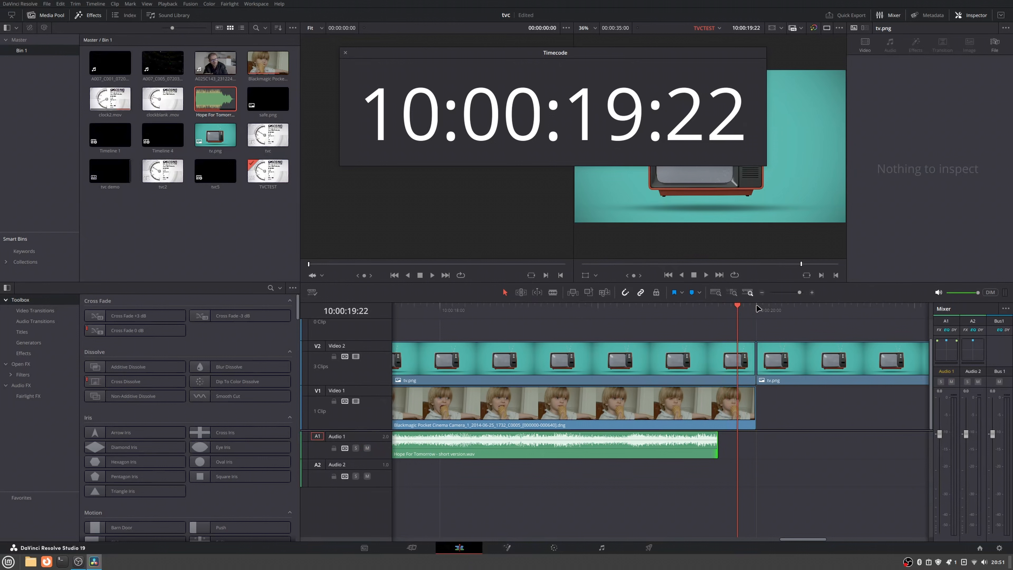
pyautogui.press('Left')
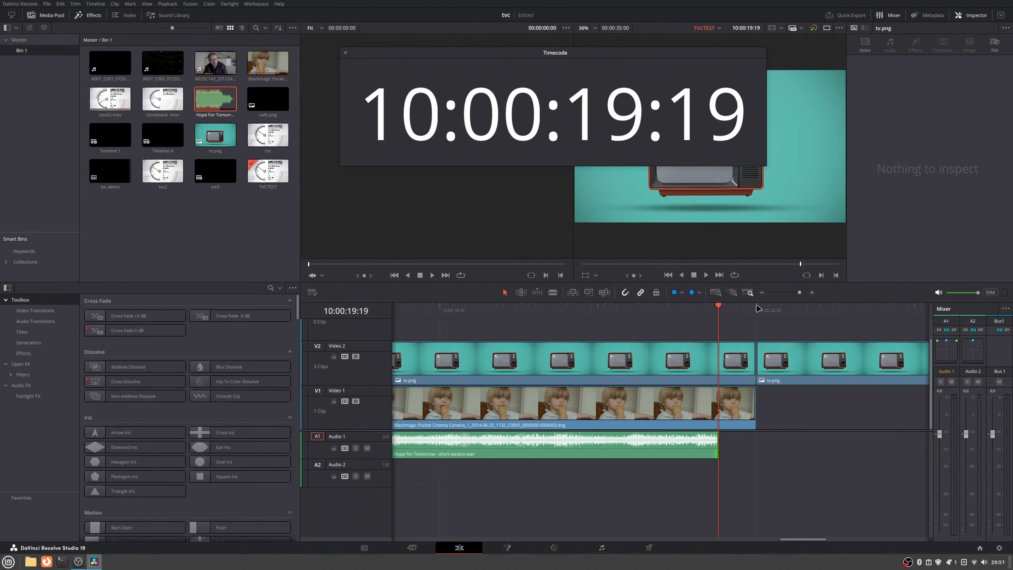
pyautogui.press('Left')
pyautogui.hotkey('ctrl', 's')
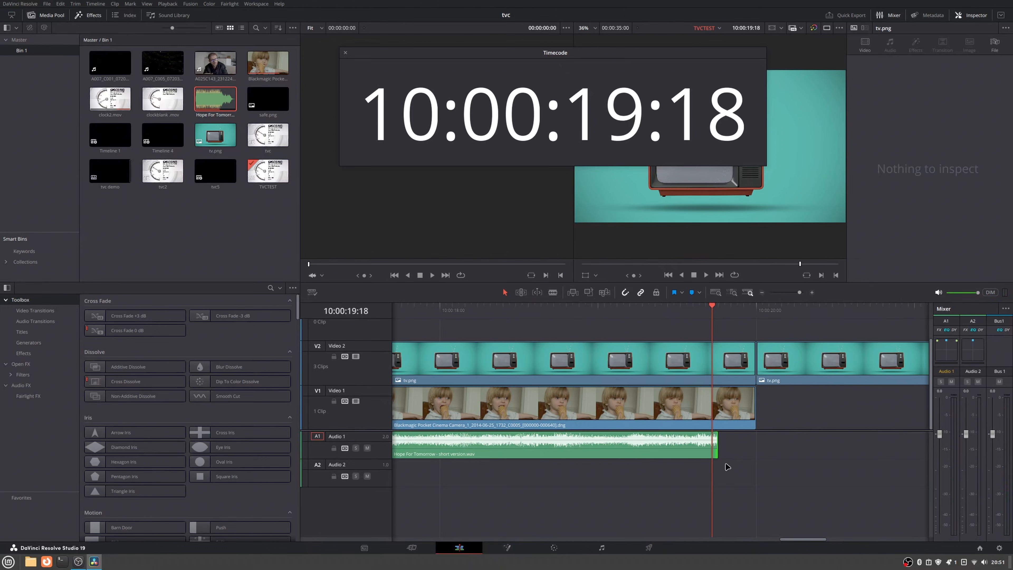
# Step: Fit all clips in the timeline view and move the timecode window over the media pool, clear of the timeline viewer
pyautogui.hotkey('ctrl', '-')
pyautogui.hotkey('ctrl', '-')
pyautogui.hotkey('ctrl', '-')
pyautogui.hotkey('ctrl', '-')
pyautogui.hotkey('ctrl', '-')
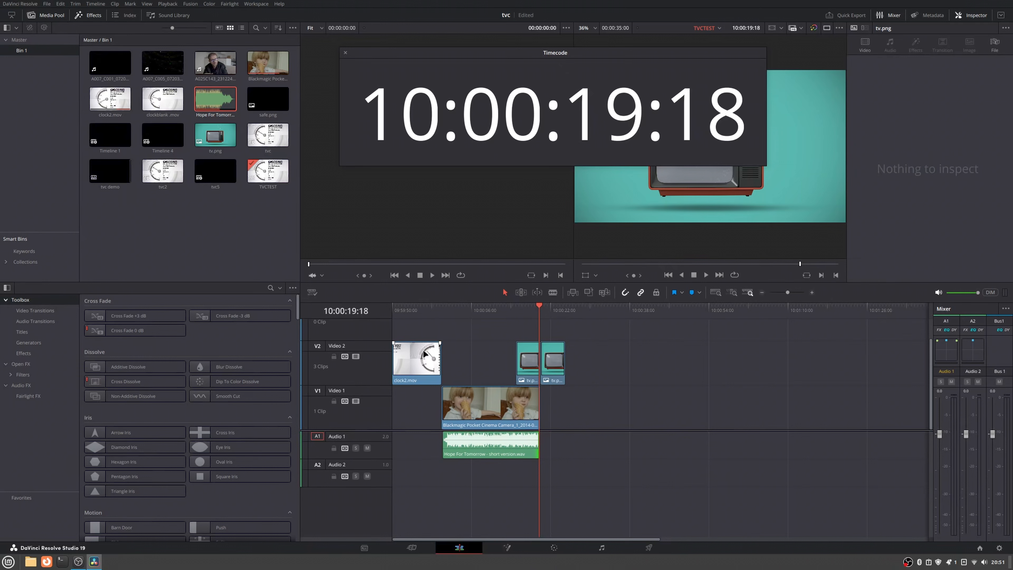
pyautogui.moveTo(513, 48); pyautogui.dragTo(222, 28)
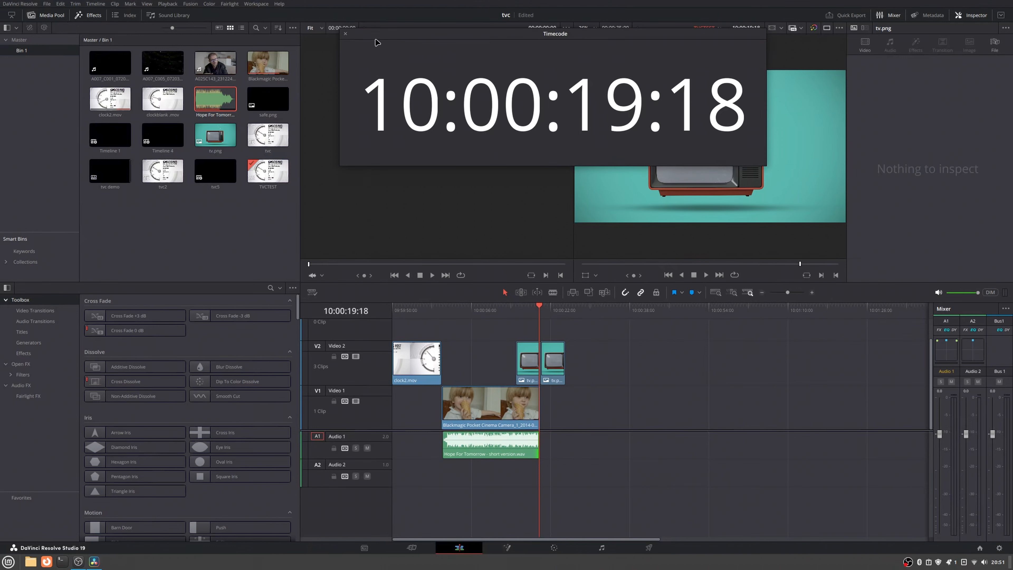
pyautogui.moveTo(425, 34); pyautogui.dragTo(149, 48)
# Step: Mute Audio 1 and scrub from the clock through the DNG clip to the last tv.png at 10:00:23:20
pyautogui.moveTo(395, 309); pyautogui.dragTo(409, 311)
pyautogui.moveTo(417, 311); pyautogui.dragTo(442, 308)
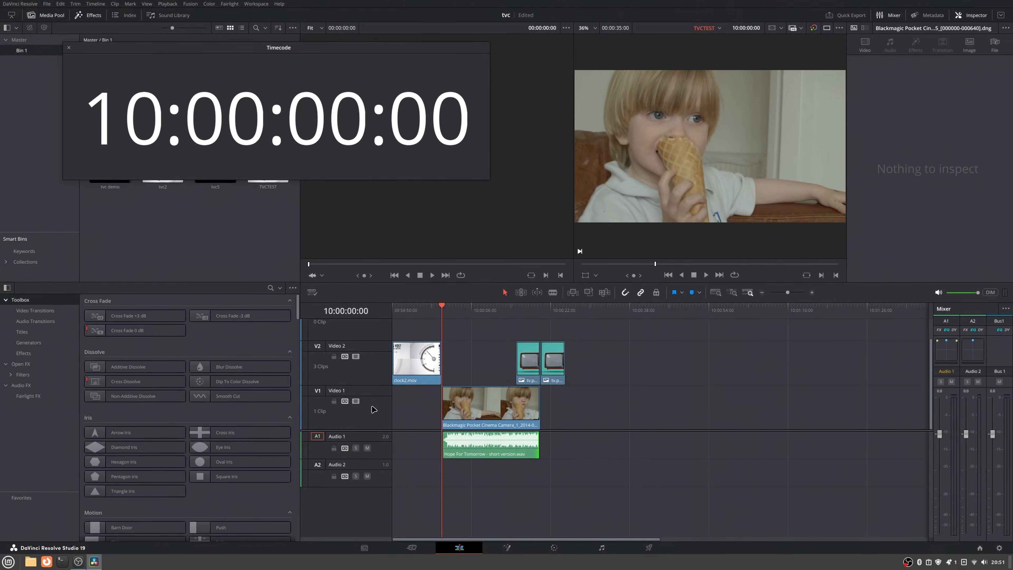
pyautogui.click(368, 448)
pyautogui.moveTo(442, 307); pyautogui.dragTo(560, 307)
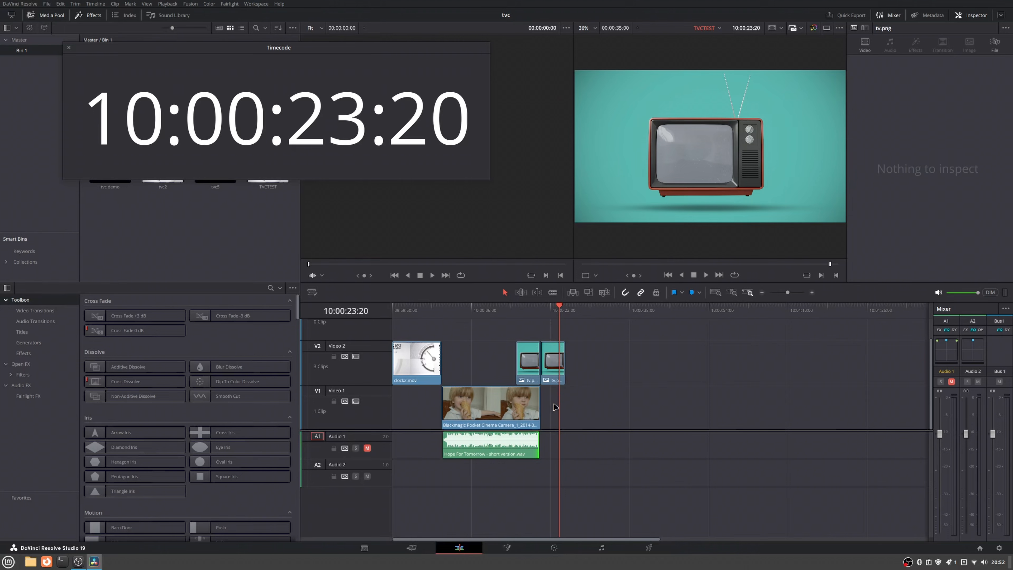
# Step: Switch to the Deliver page and set the custom export to MXF OP1A with DNxHR codec, type DNxHR HQX 10-bit
pyautogui.click(649, 549)
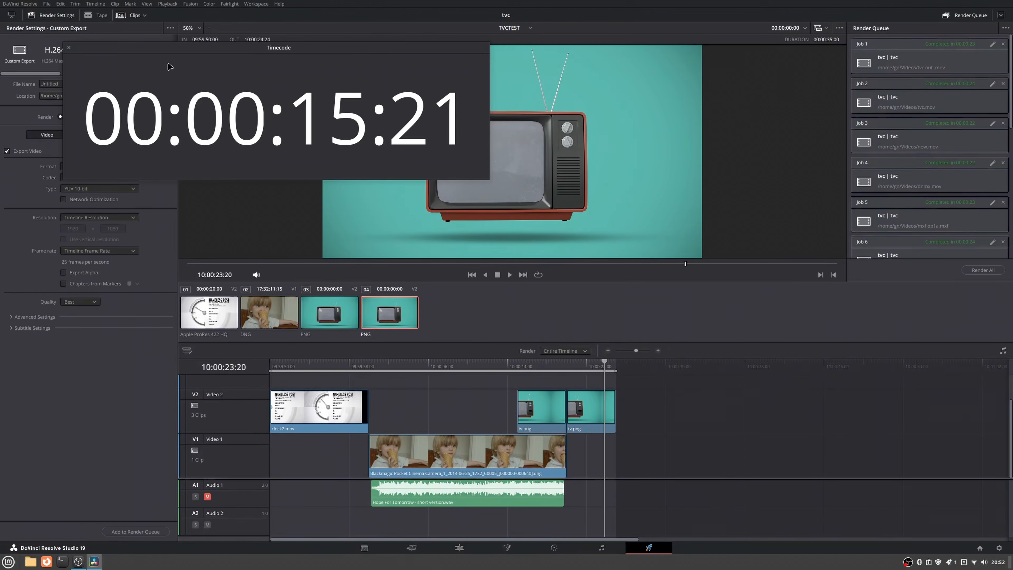
pyautogui.moveTo(172, 50); pyautogui.dragTo(530, 87)
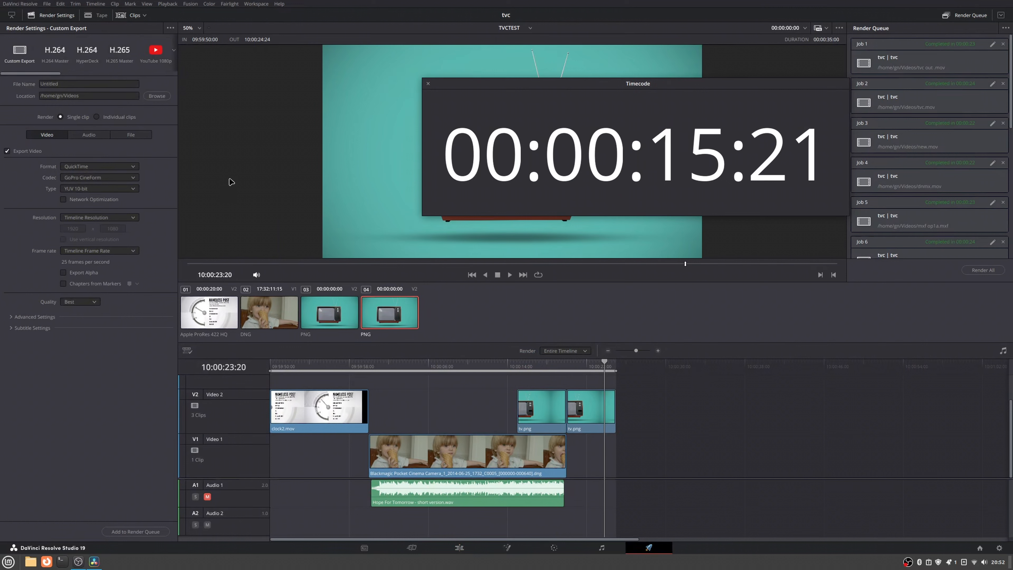
pyautogui.click(128, 166)
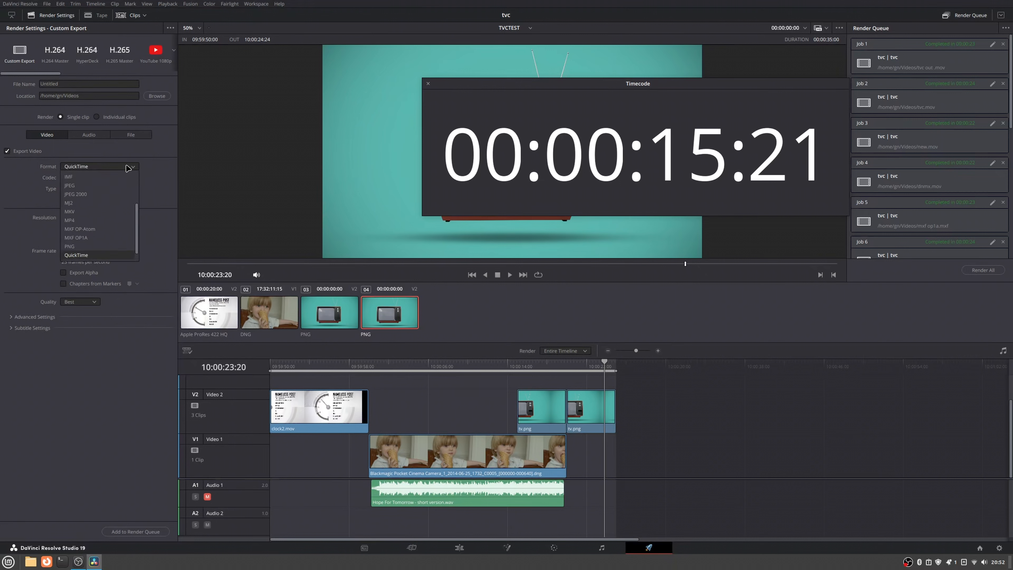
pyautogui.click(102, 238)
pyautogui.click(116, 188)
pyautogui.click(105, 227)
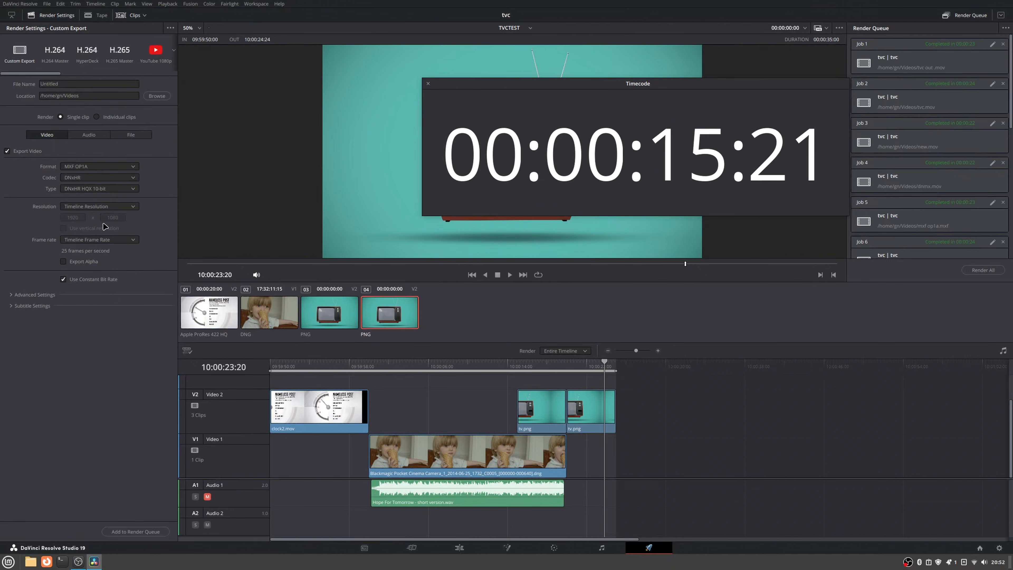
# Step: Expand the advanced export settings and look through the list of available container formats
pyautogui.click(14, 298)
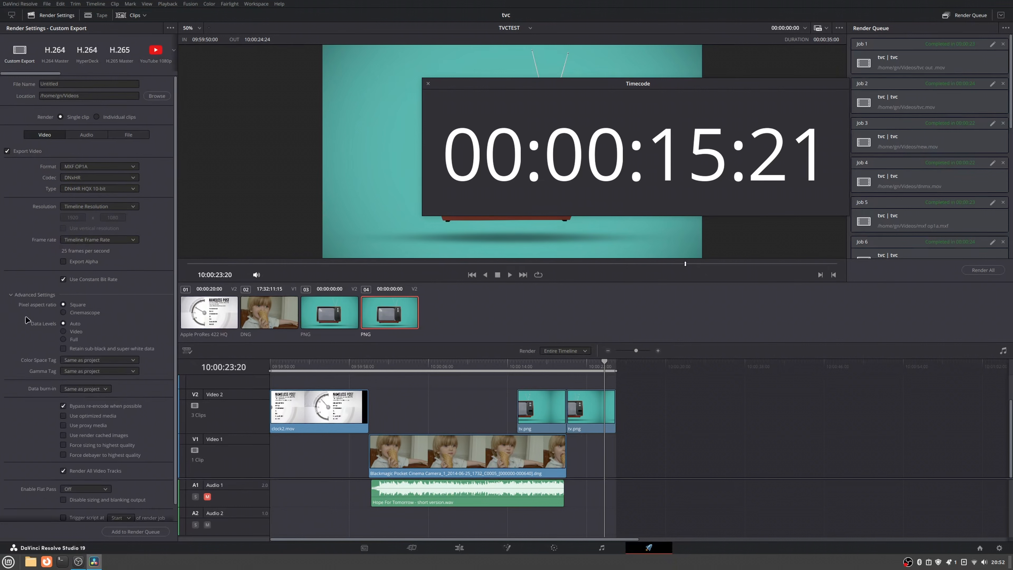
pyautogui.scroll(-1, 28, 331)
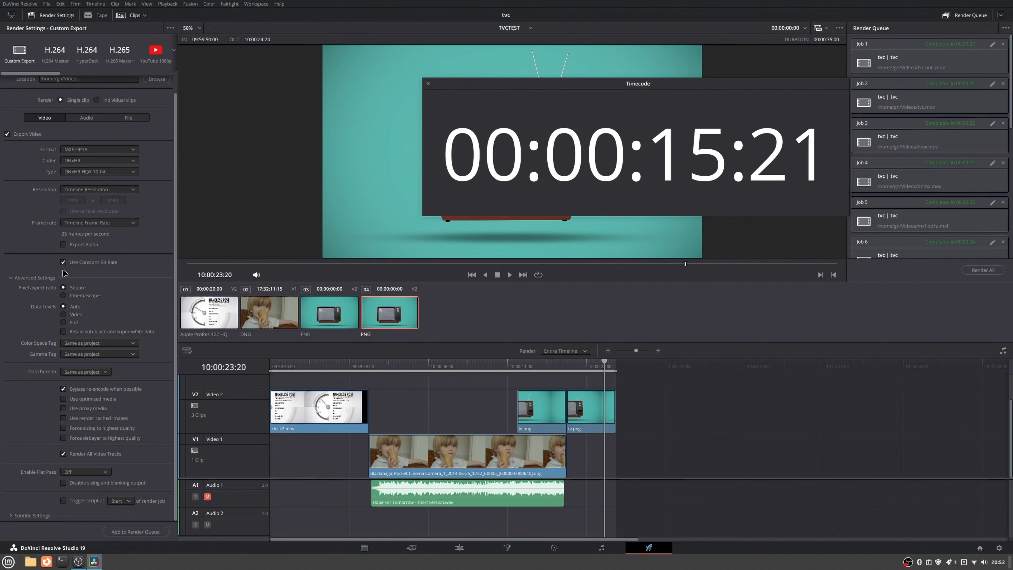
pyautogui.click(132, 154)
pyautogui.click(132, 154)
pyautogui.click(131, 149)
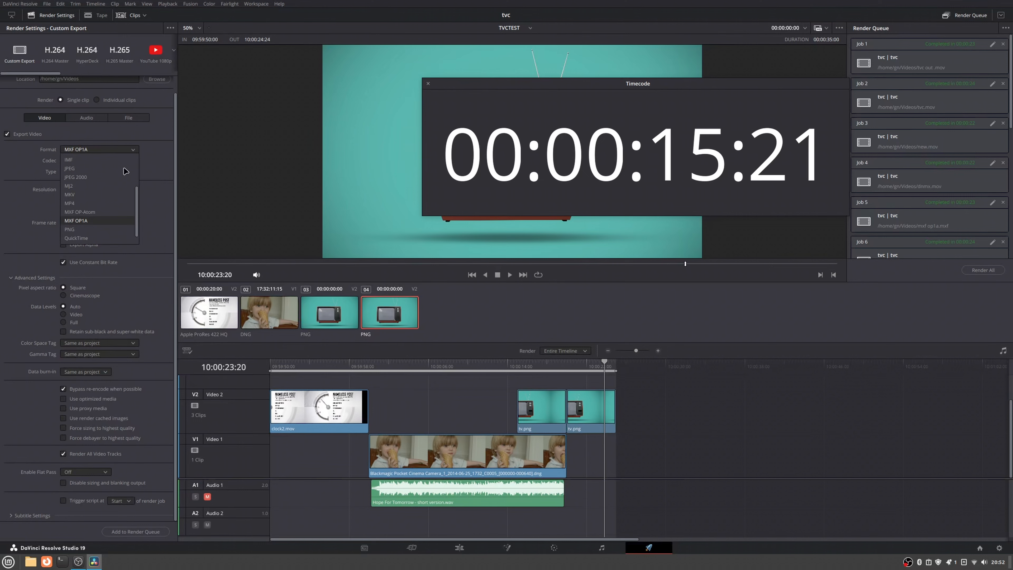
pyautogui.scroll(2, 107, 224)
pyautogui.scroll(-3, 116, 176)
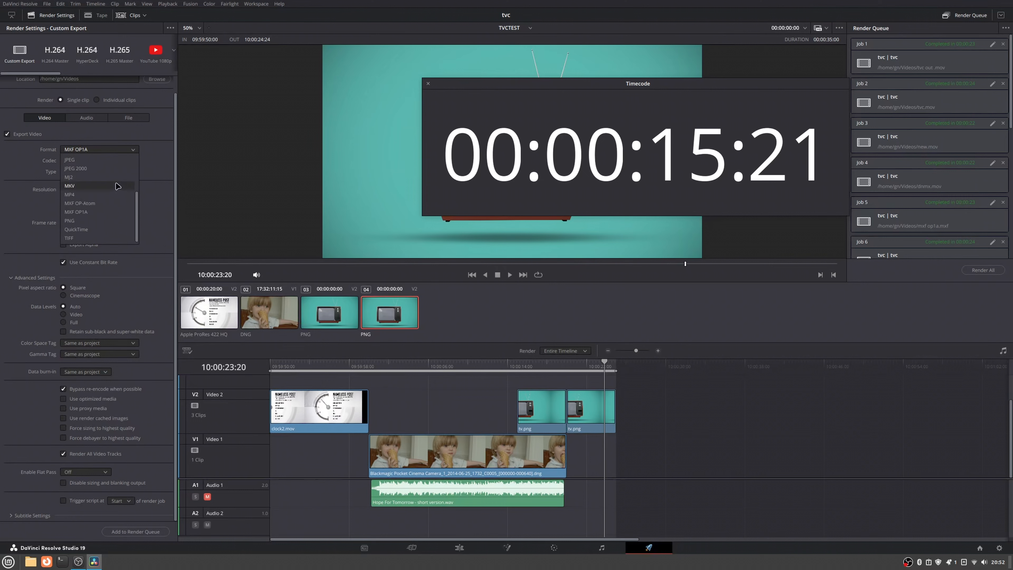
pyautogui.scroll(3, 116, 186)
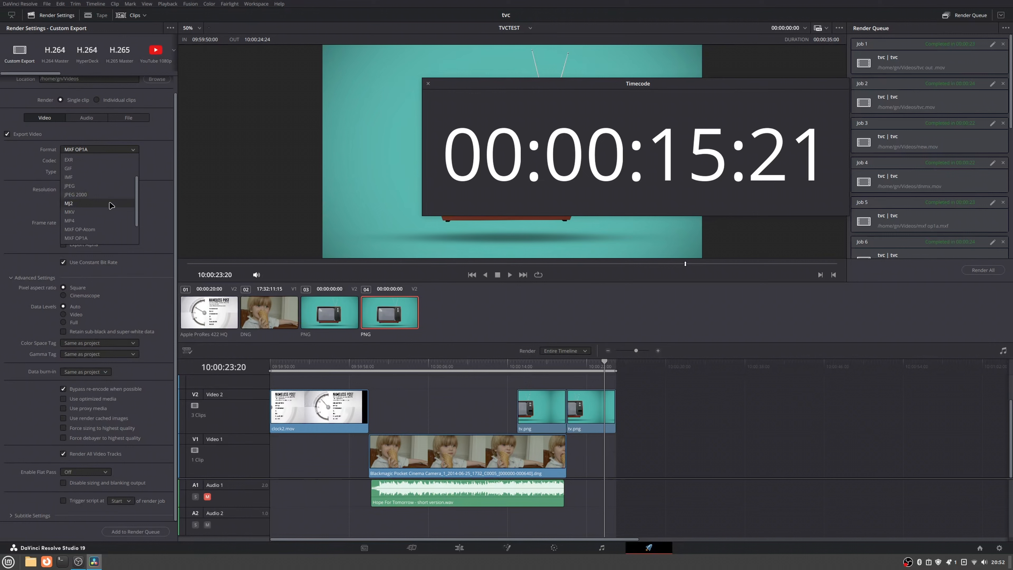
pyautogui.scroll(-3, 111, 205)
pyautogui.click(171, 224)
# Step: Check the codec and type options offered for the MXF OP1A format
pyautogui.click(121, 160)
pyautogui.click(105, 189)
pyautogui.click(114, 173)
pyautogui.click(115, 173)
# Step: Set the export to QuickTime format with the DNxHR codec and type DNxHR HQX 10-bit
pyautogui.click(113, 151)
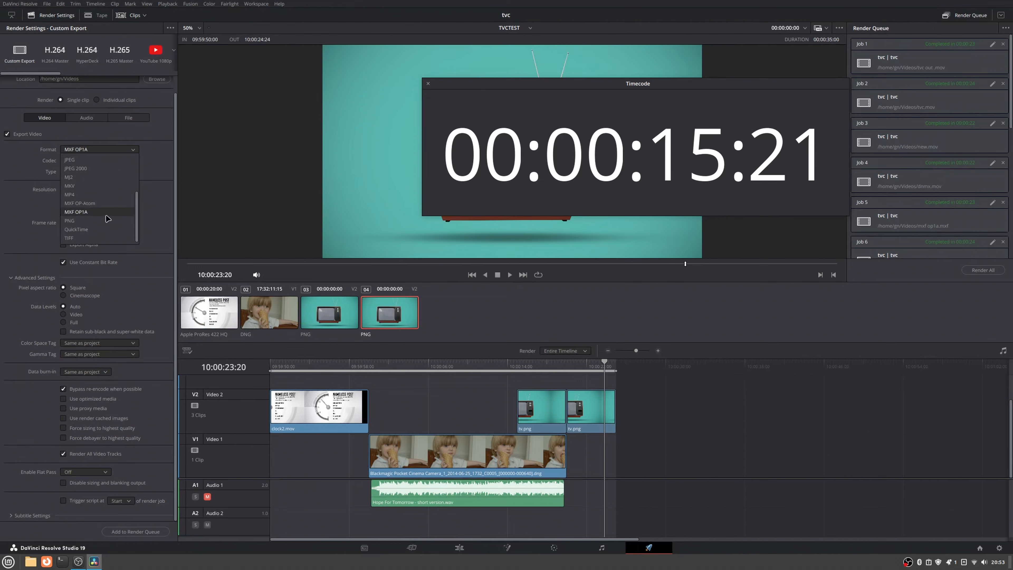
pyautogui.click(103, 230)
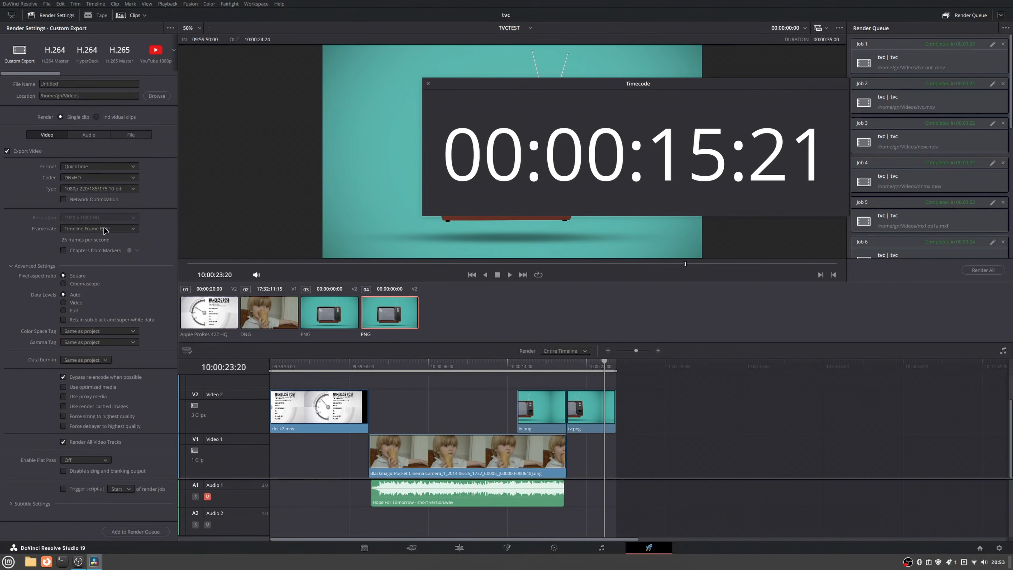
pyautogui.click(124, 190)
pyautogui.click(124, 178)
pyautogui.click(125, 178)
pyautogui.click(123, 197)
pyautogui.click(123, 188)
pyautogui.click(115, 225)
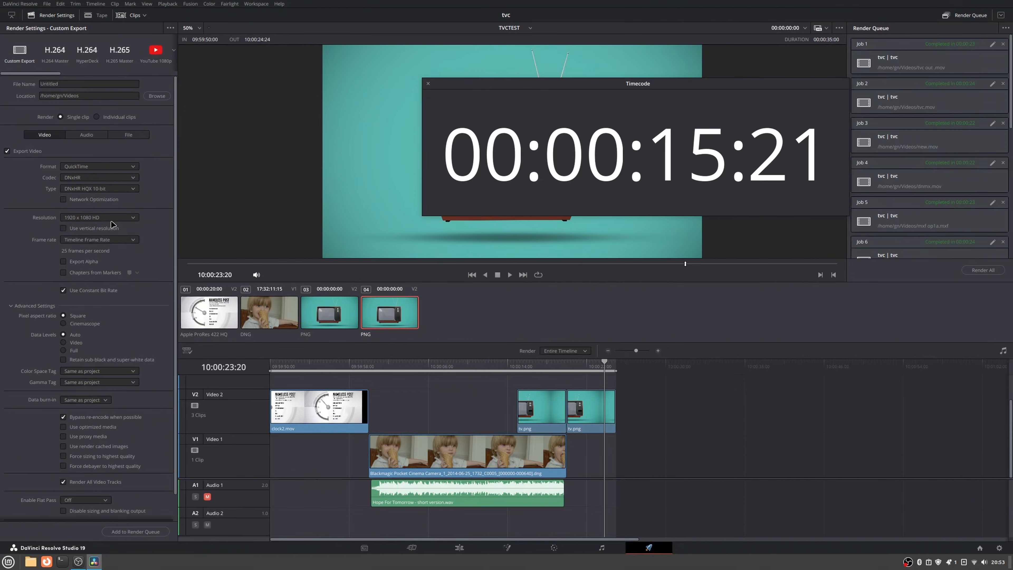
# Step: Review the export settings, name the file "test tvc_out" and add the TVCTEST timeline to the render queue
pyautogui.scroll(-1, 148, 269)
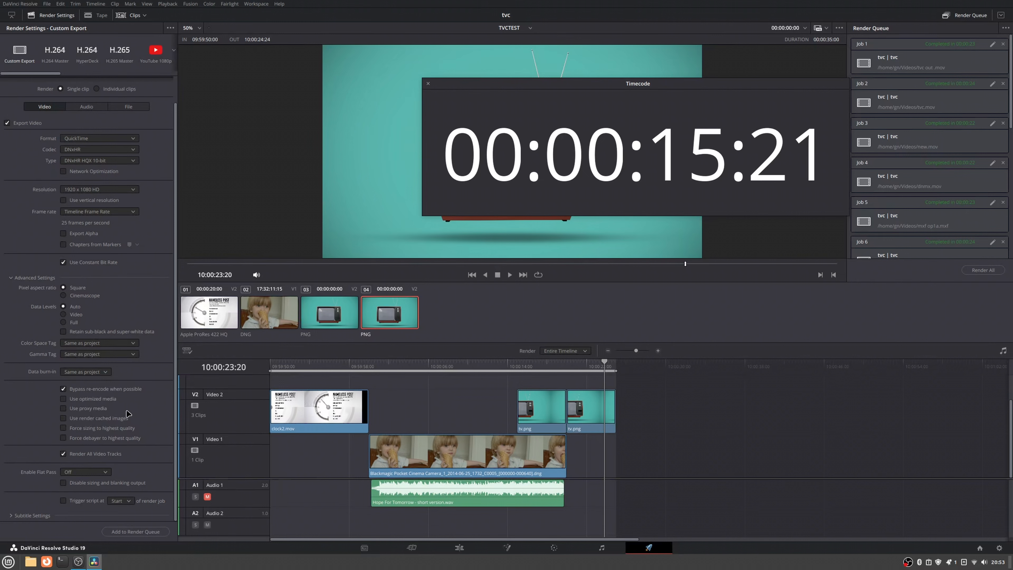
pyautogui.scroll(2, 139, 261)
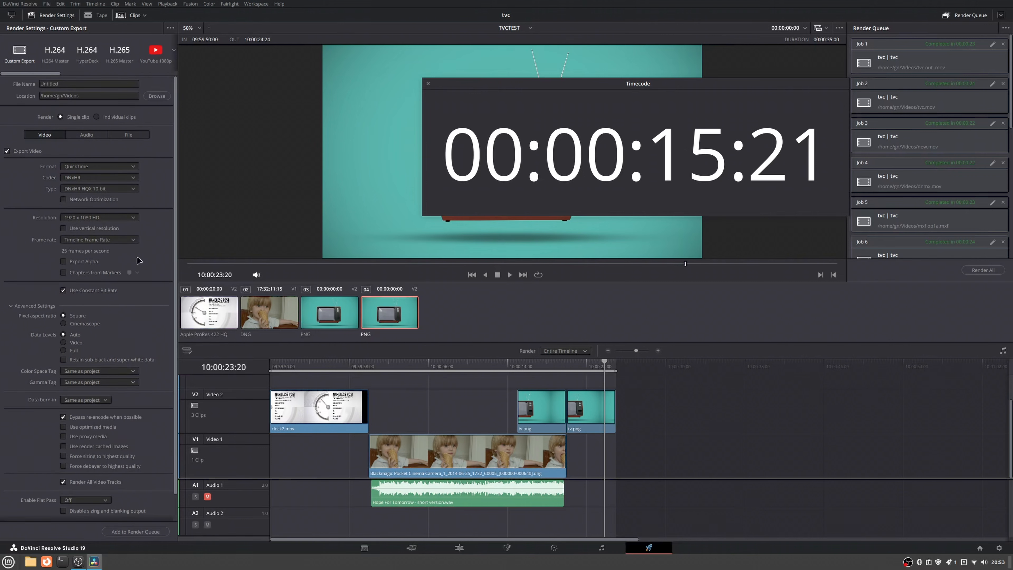
pyautogui.click(42, 83)
pyautogui.doubleClick(42, 83)
pyautogui.press('BackSpace')
pyautogui.write('test tvc_out')
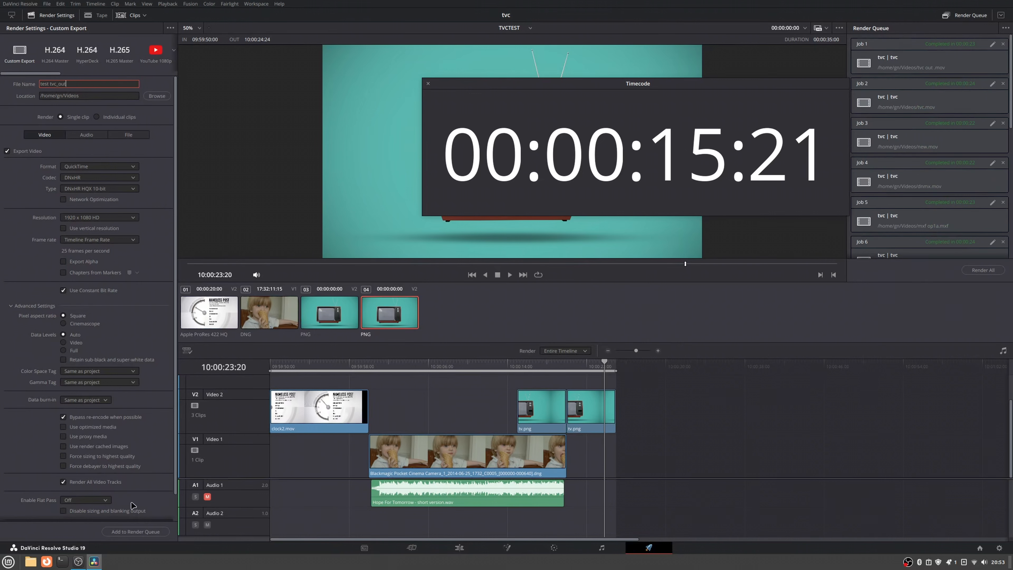
pyautogui.click(126, 533)
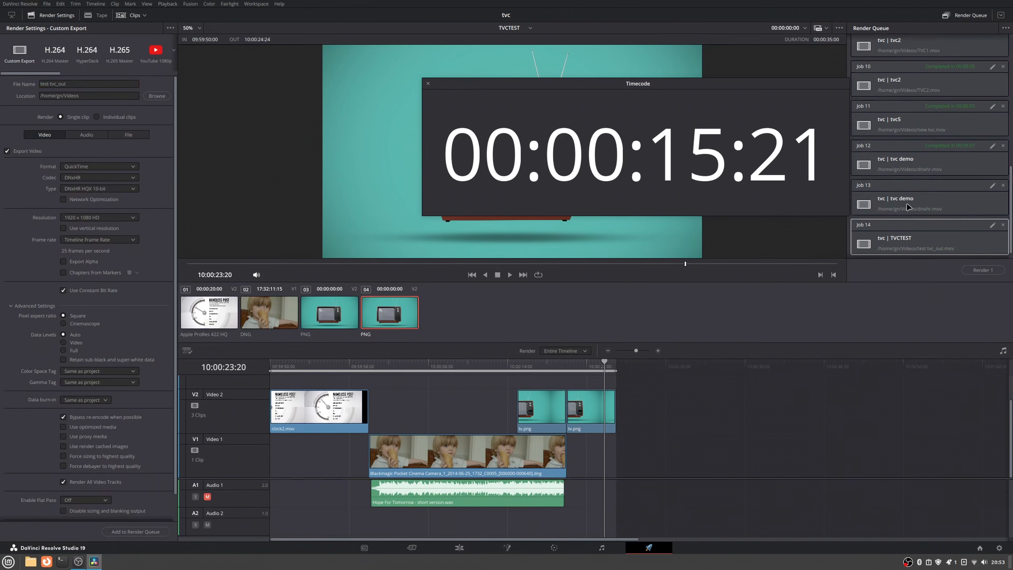
# Step: Remove the unrendered tvc demo job from the render queue and render the TVCTEST job
pyautogui.click(1004, 186)
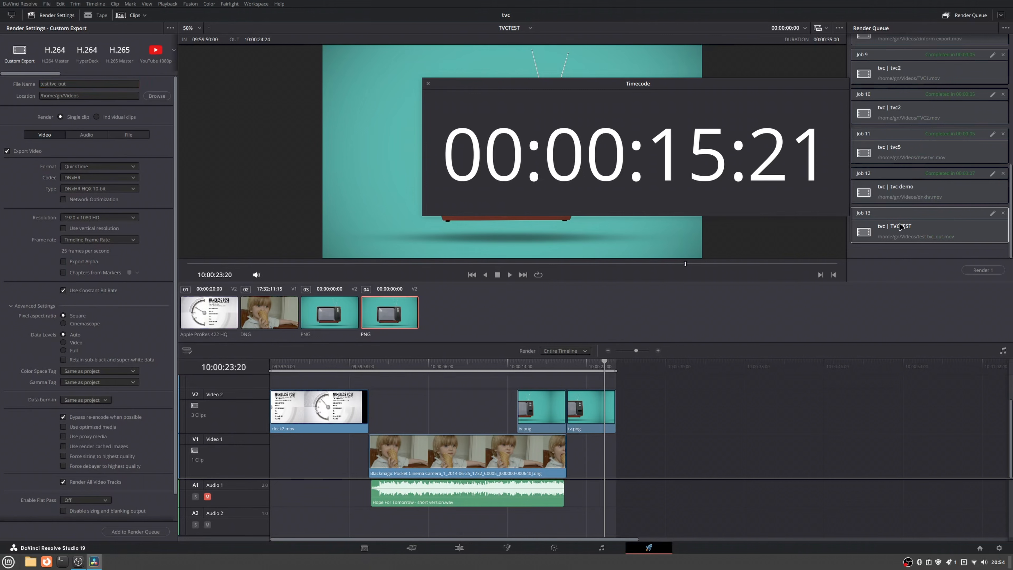
pyautogui.click(983, 270)
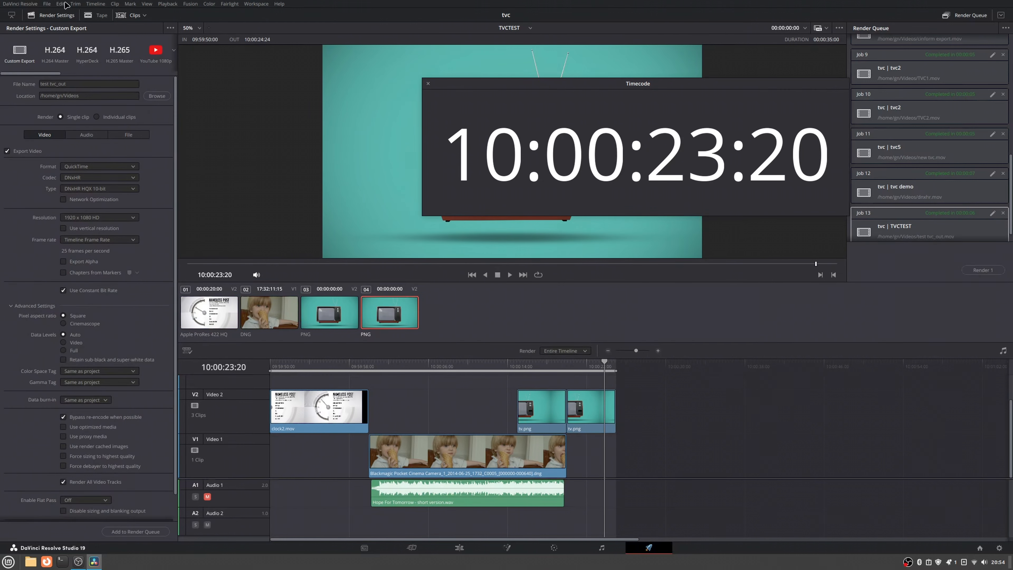
# Step: Quit DaVinci Resolve
pyautogui.click(46, 5)
pyautogui.moveTo(27, 4)
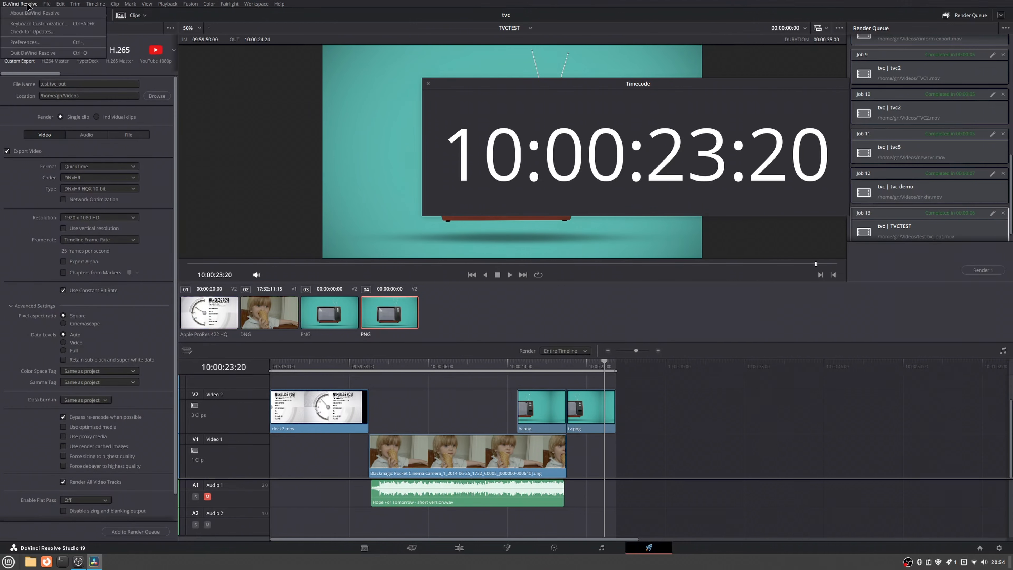
pyautogui.click(27, 54)
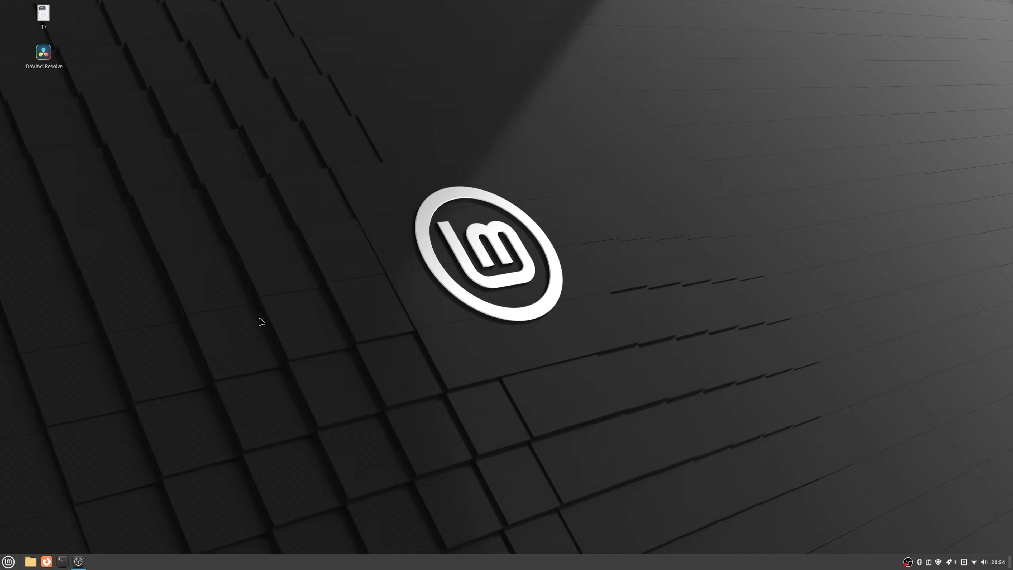
# Step: Search the installed applications for "light" and launch Lightworks
pyautogui.click(10, 563)
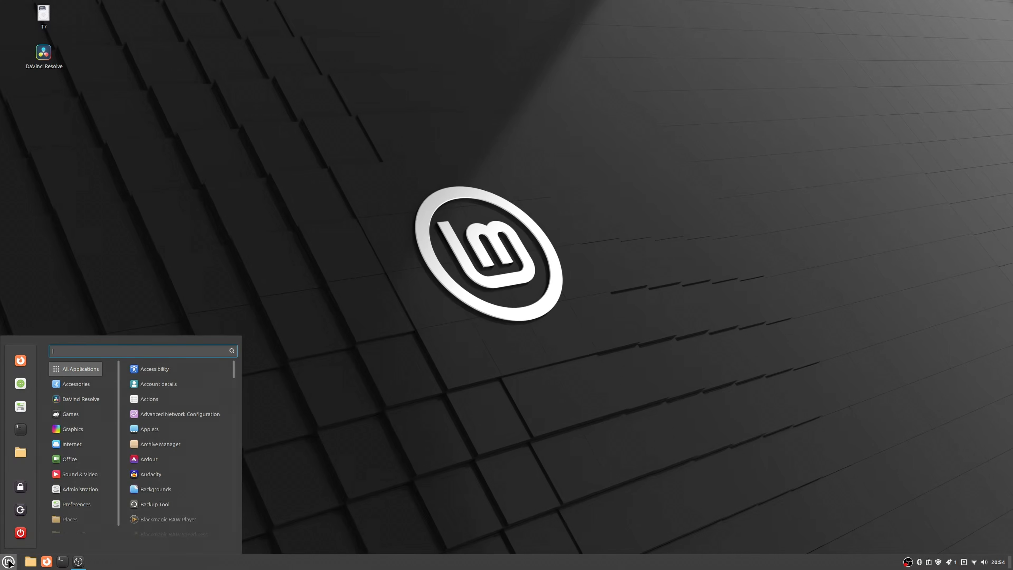
pyautogui.write('l')
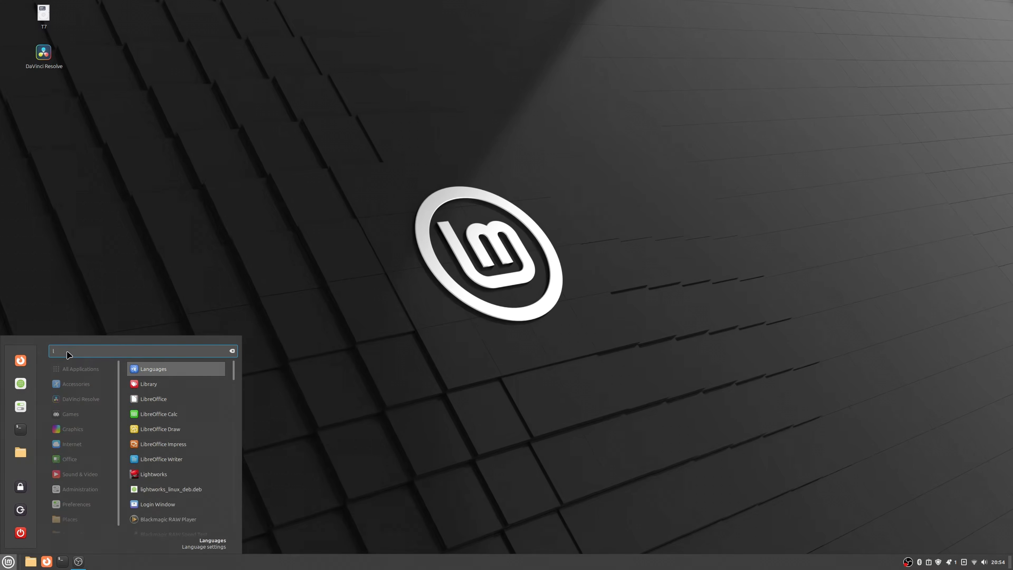
pyautogui.write('ight')
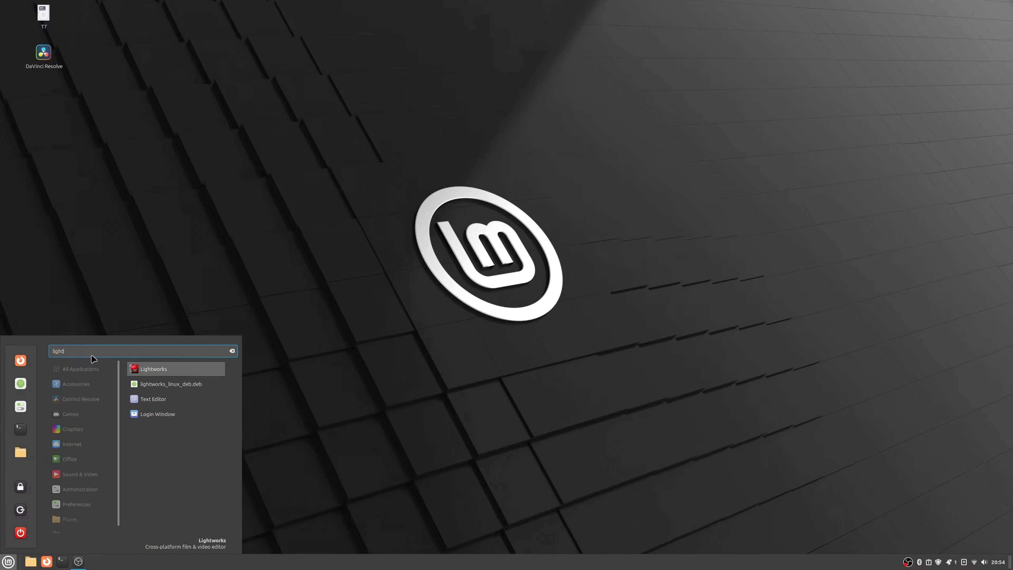
pyautogui.click(135, 370)
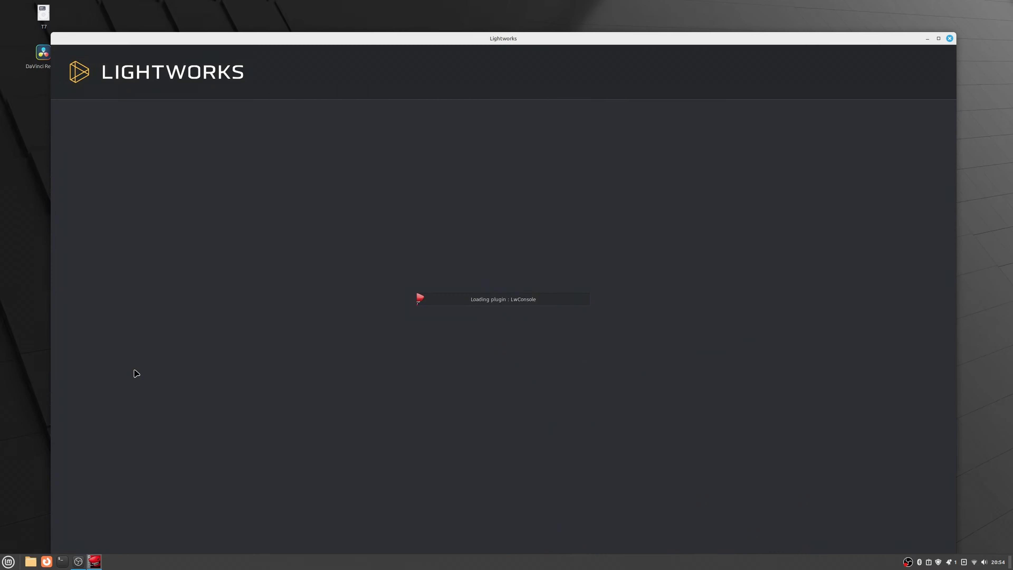